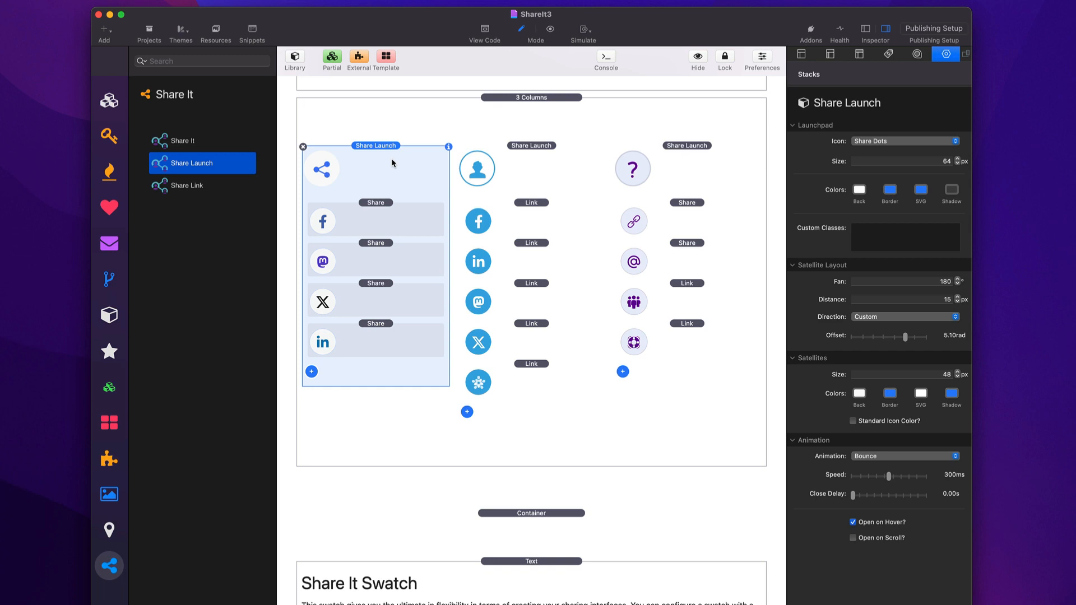
Look over the profile and help Share Launch settings, preview the page and open the launchpads' satellites.
{"action": "left_click", "coordinate": [539, 158]}
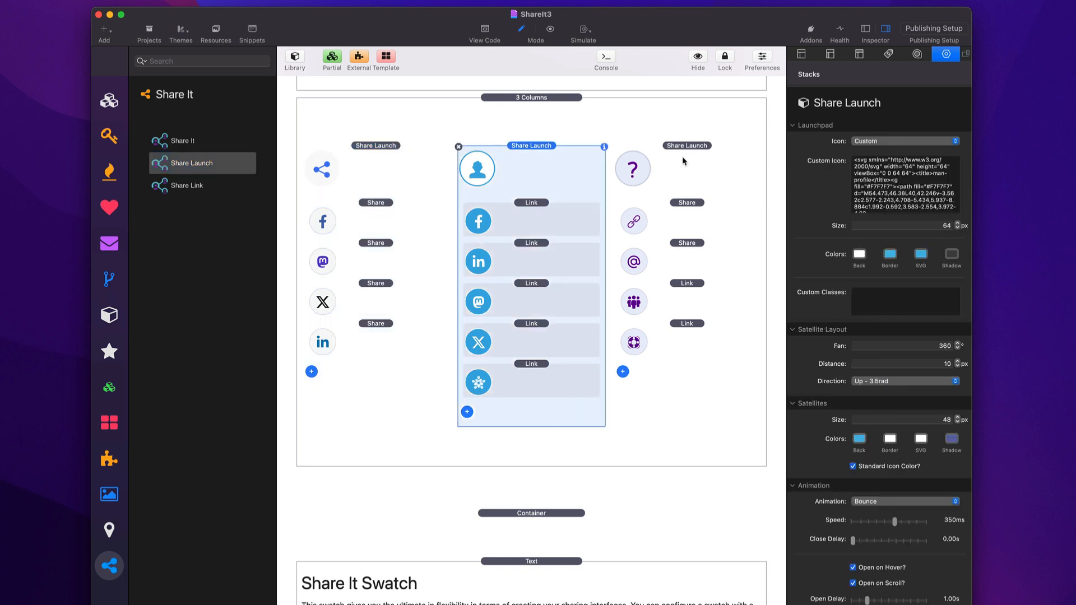
{"action": "left_click", "coordinate": [686, 159]}
{"action": "key", "text": "super+r"}
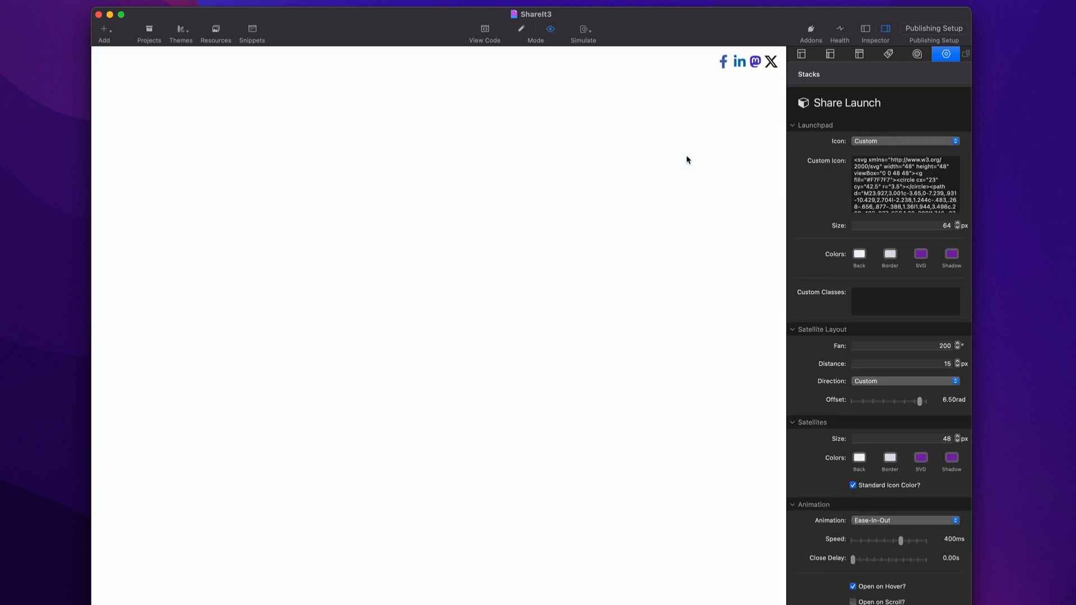
{"action": "scroll", "coordinate": [538, 194], "scroll_direction": "down", "scroll_amount": 6}
{"action": "scroll", "coordinate": [537, 188], "scroll_direction": "down", "scroll_amount": 3}
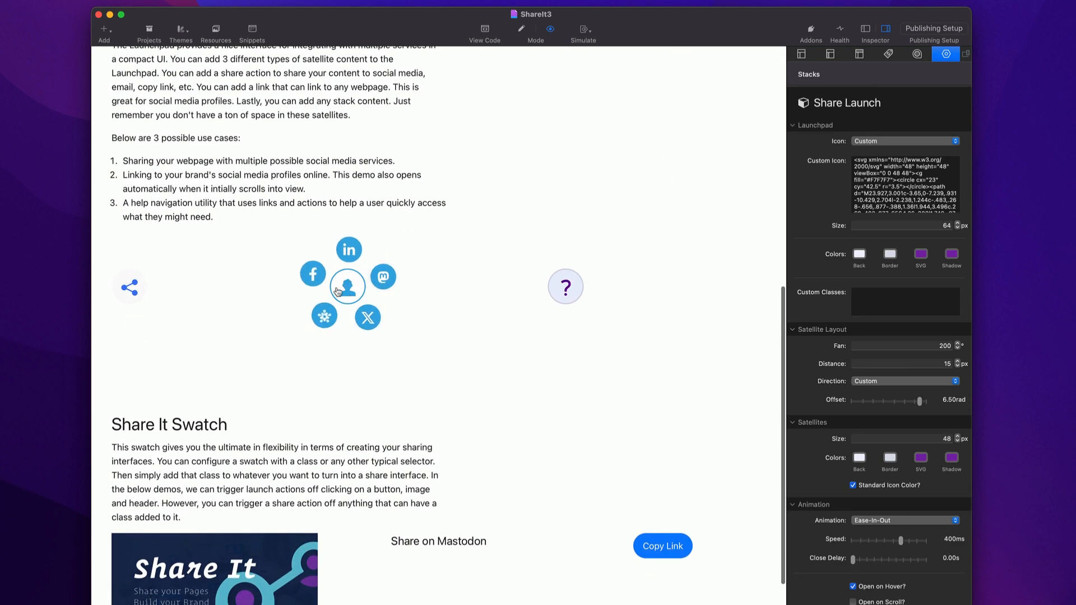
{"action": "left_click", "coordinate": [558, 290]}
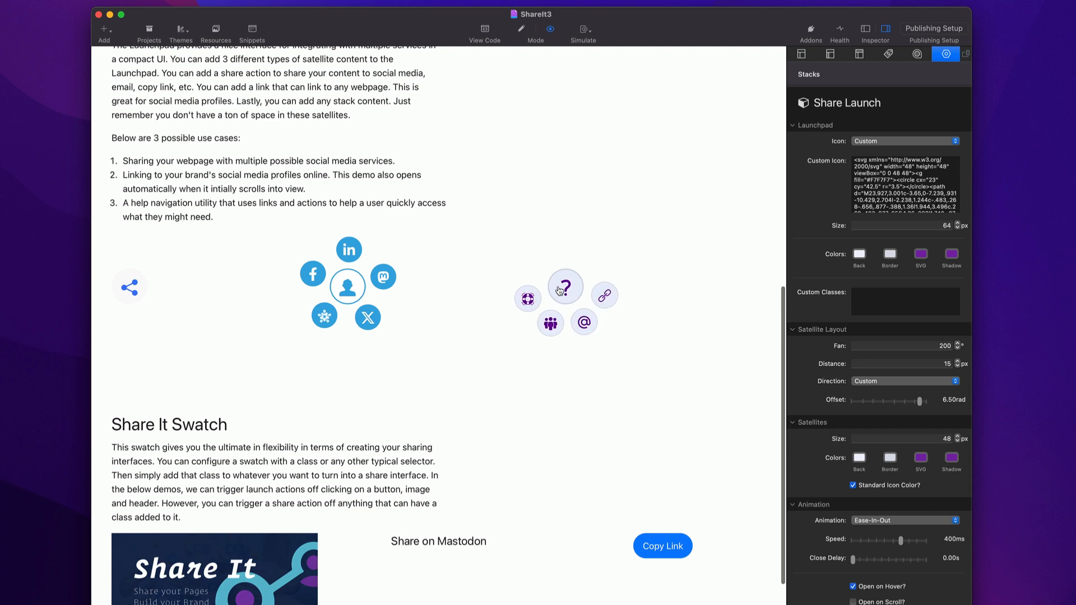
{"action": "mouse_move", "coordinate": [135, 280]}
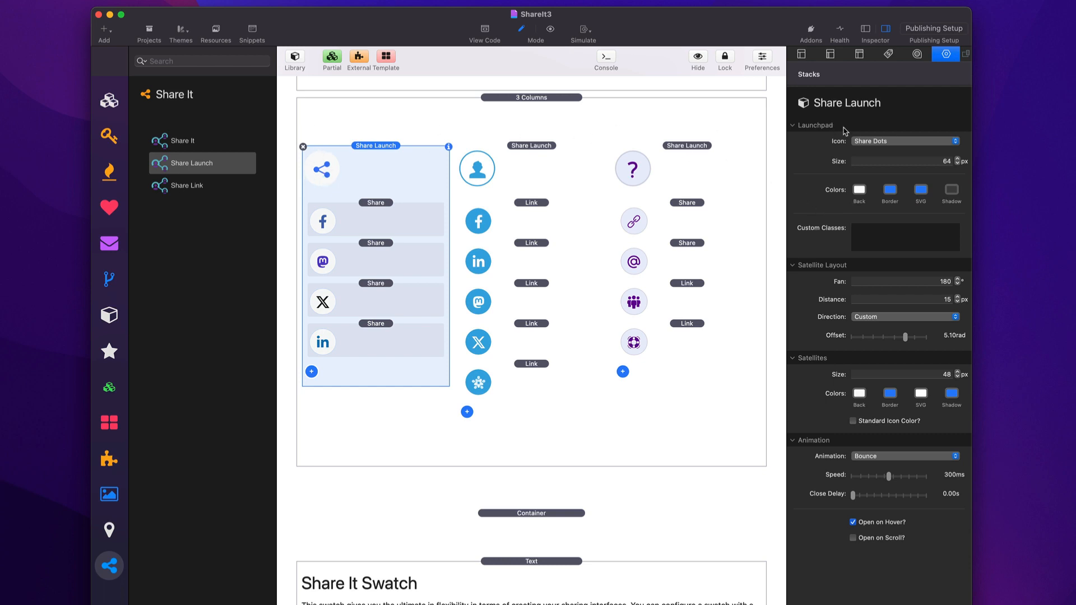
Try the Custom icon on the first Share Launch and compare it with the help launchpad's custom SVG code.
{"action": "left_click", "coordinate": [879, 142]}
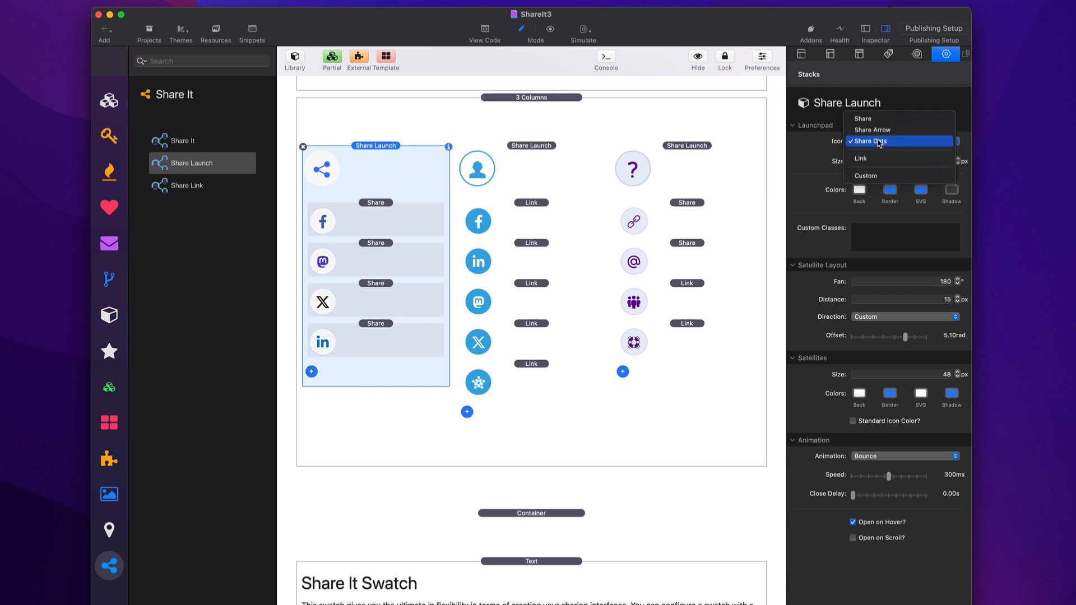
{"action": "left_click", "coordinate": [875, 176]}
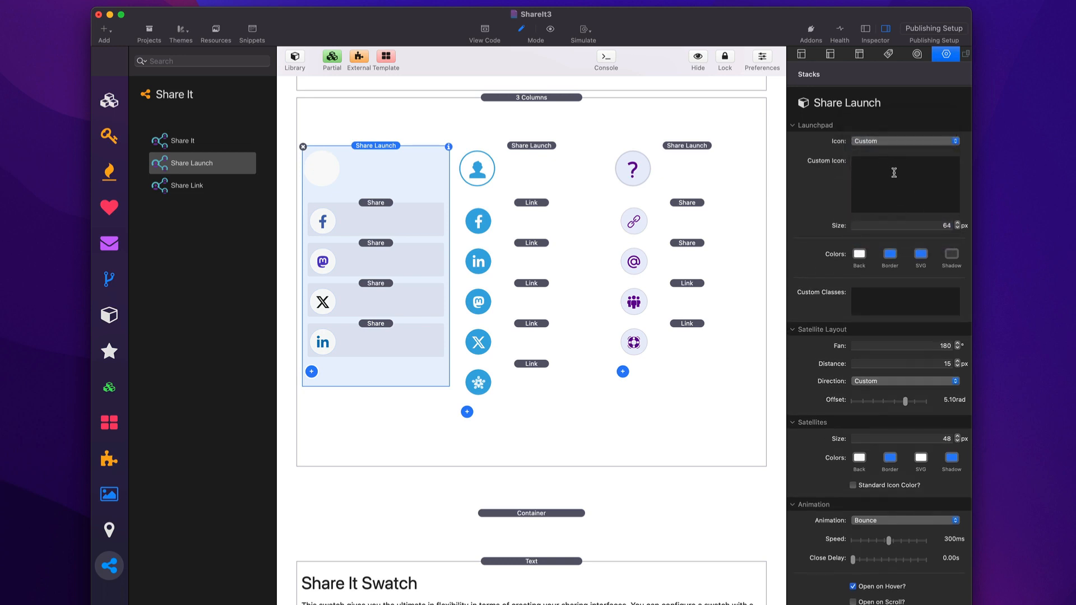
{"action": "left_click", "coordinate": [679, 151]}
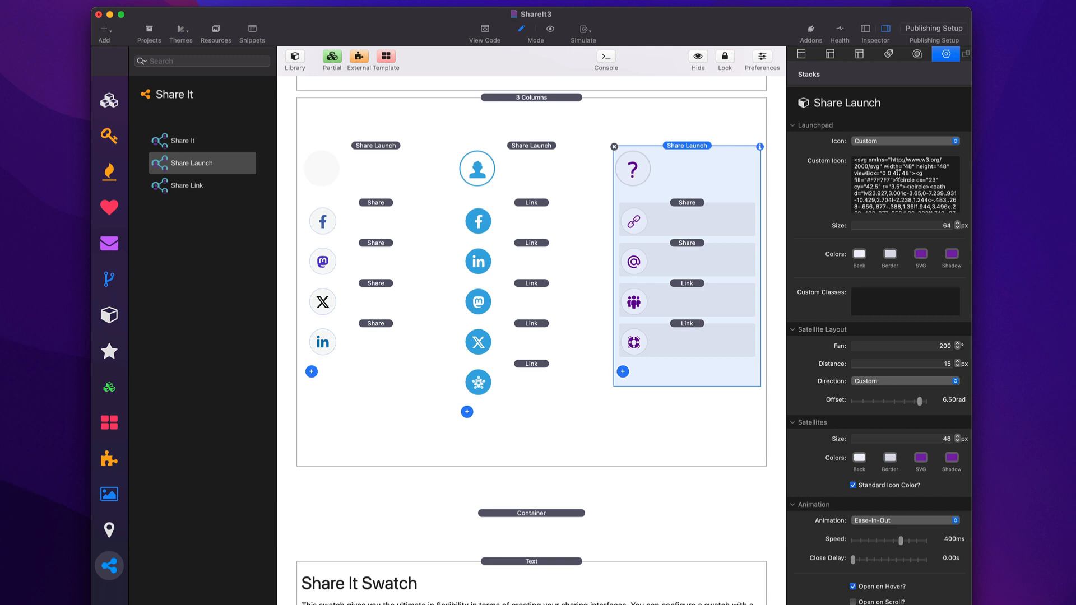
{"action": "left_click", "coordinate": [424, 147]}
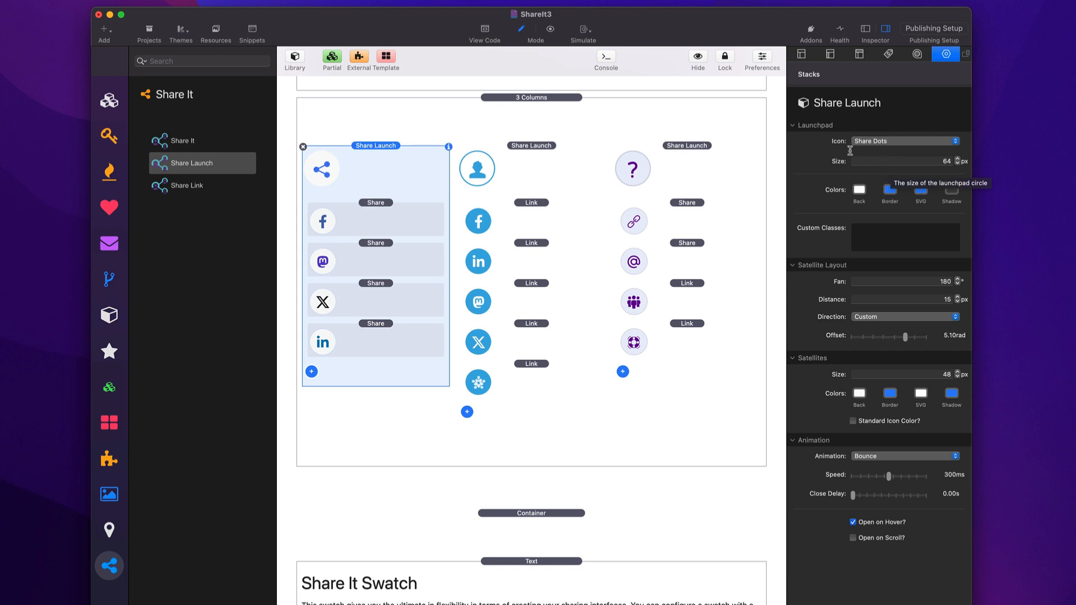
Examine the first launchpad's size and the RGB and opacity values of its border color.
{"action": "left_click", "coordinate": [937, 163]}
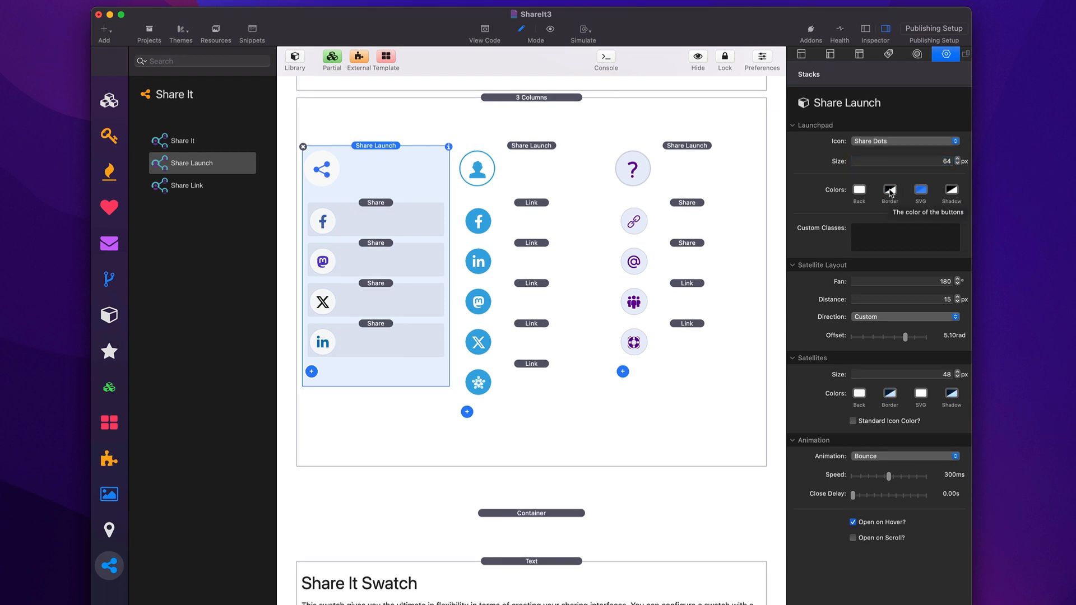
{"action": "left_click", "coordinate": [890, 190]}
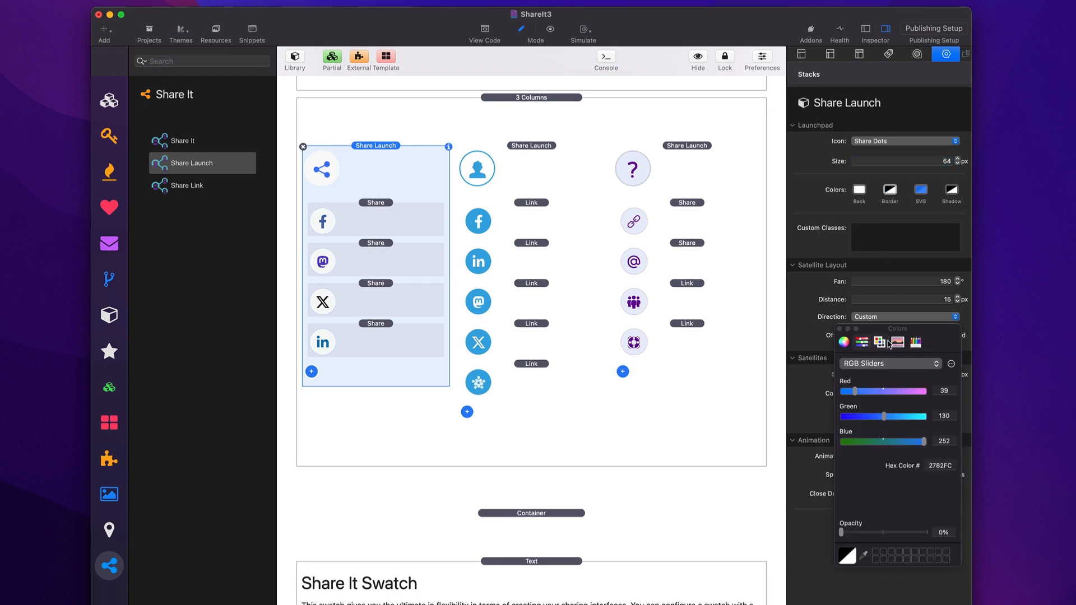
{"action": "left_click_drag", "start_coordinate": [893, 323], "coordinate": [857, 189]}
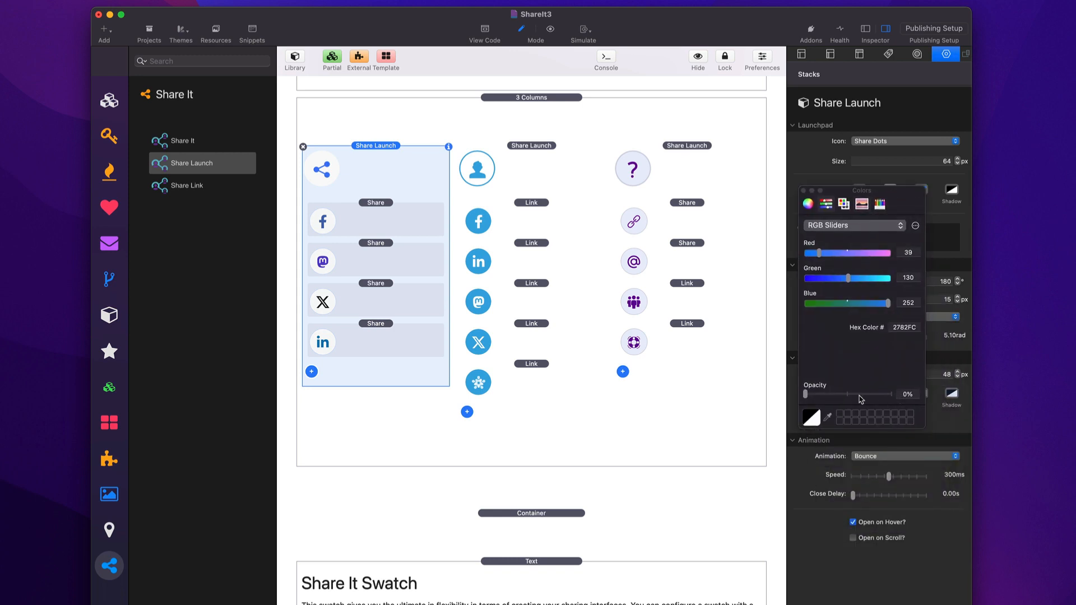
{"action": "left_click", "coordinate": [804, 191]}
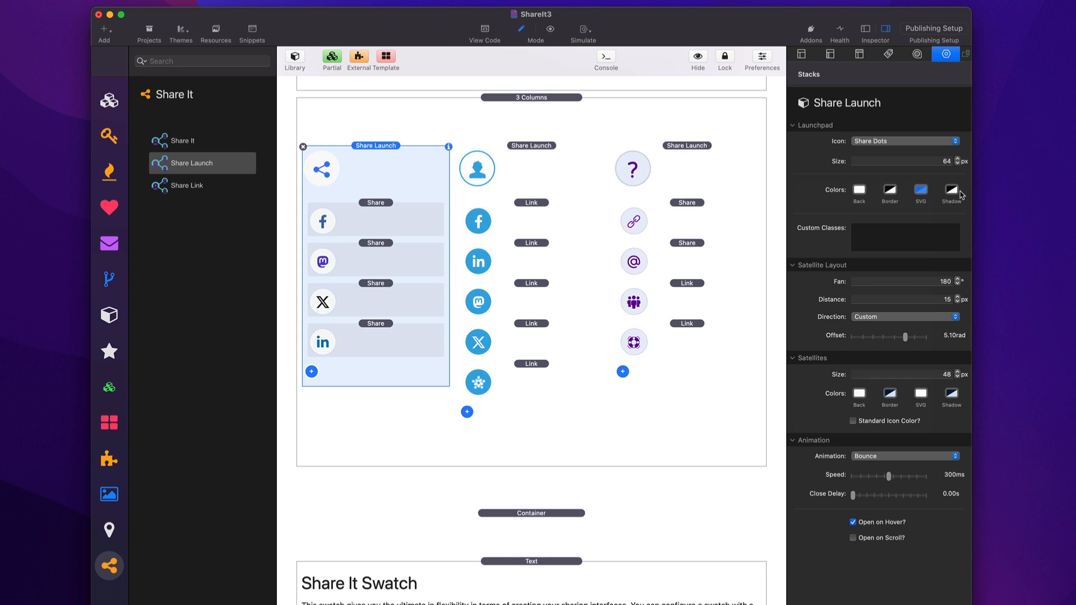
Preview the page and fan out the satellites of the share and help launchpads.
{"action": "left_click", "coordinate": [886, 243]}
{"action": "key", "text": "super+r"}
{"action": "mouse_move", "coordinate": [372, 257]}
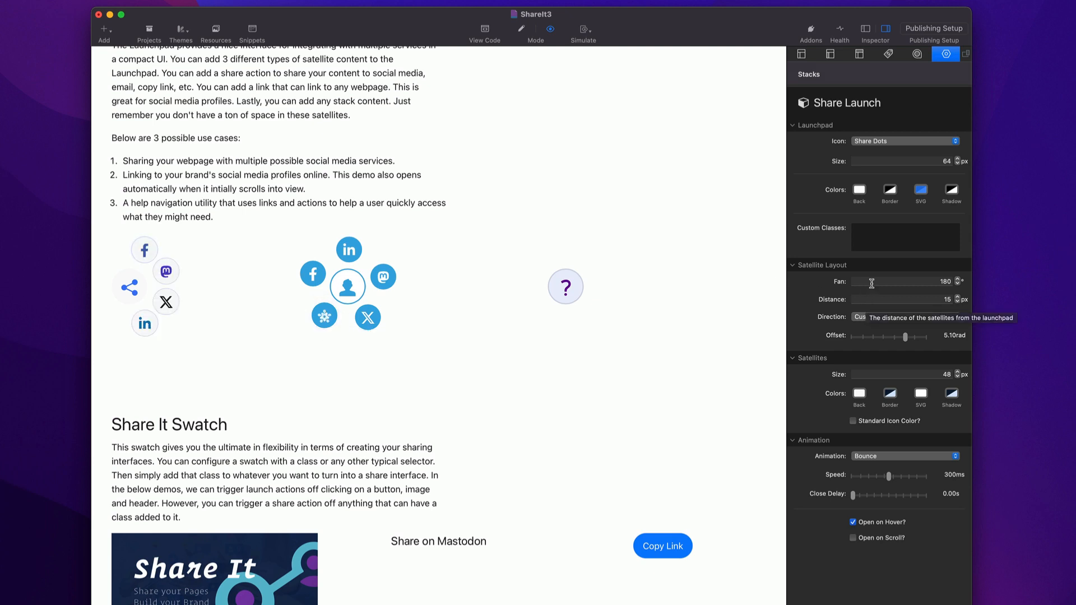
{"action": "mouse_move", "coordinate": [568, 286]}
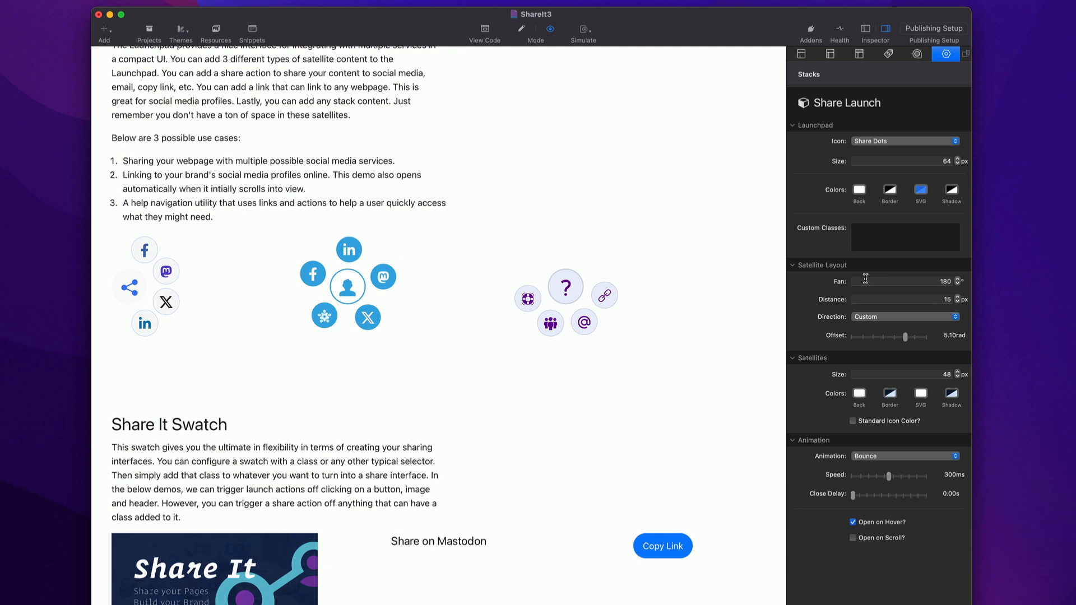
Examine the satellite distance and direction options, comparing them with the help launchpad's fan in the preview.
{"action": "left_click", "coordinate": [887, 297]}
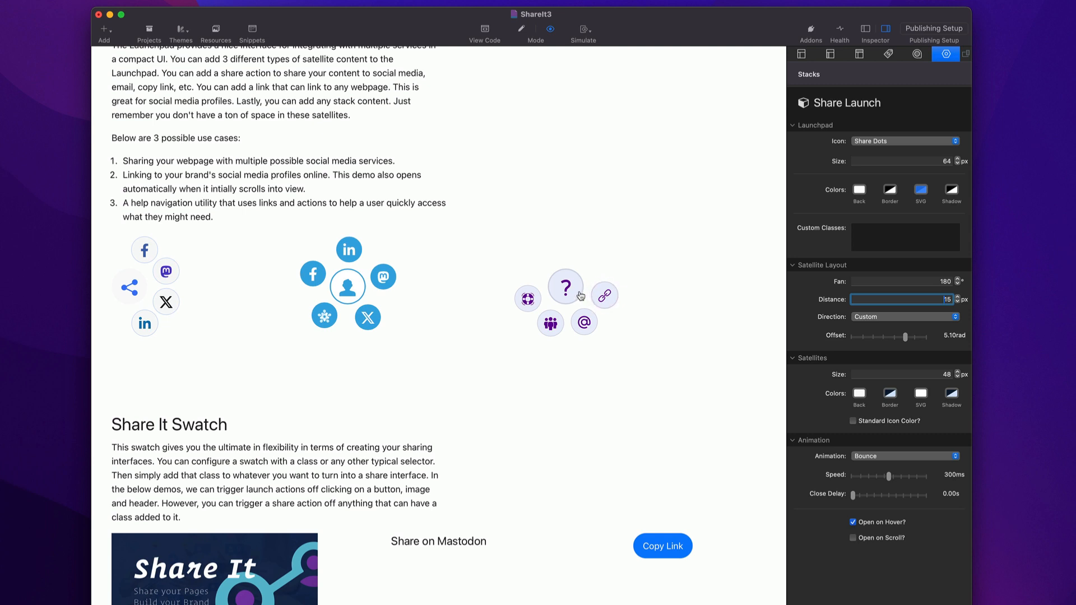
{"action": "left_click", "coordinate": [870, 318]}
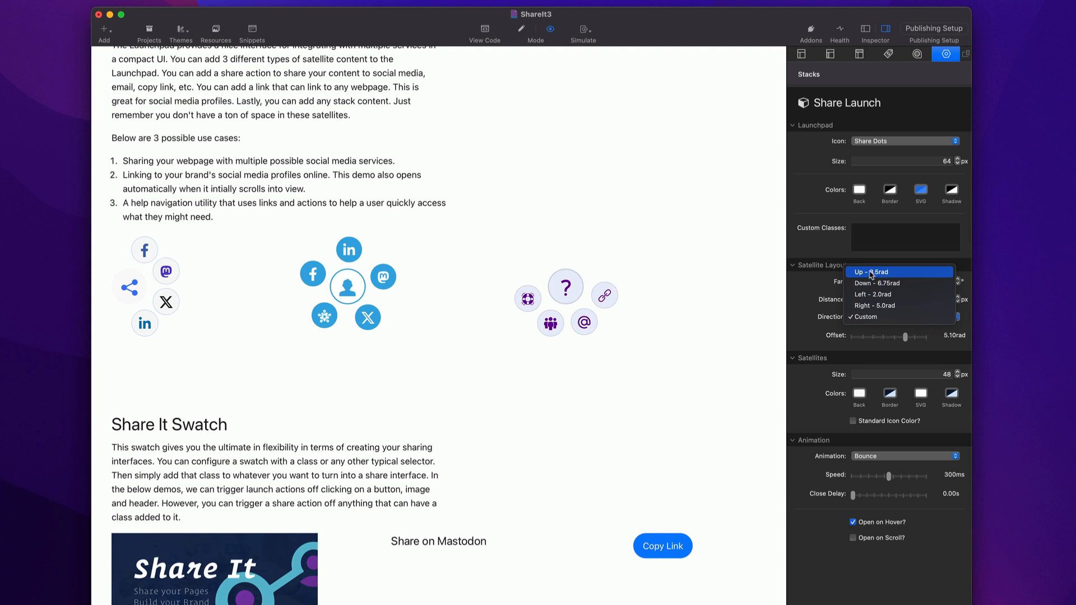
{"action": "left_click", "coordinate": [764, 268]}
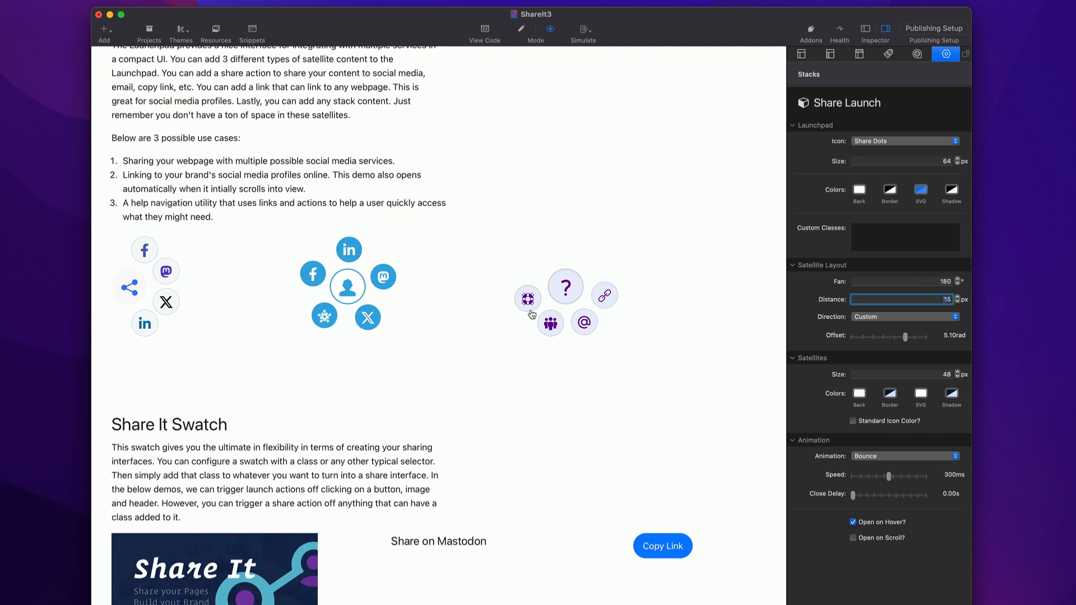
{"action": "left_click", "coordinate": [599, 294]}
Try the Up - 3.5rad satellite direction on the share launchpad and switch it back to Custom.
{"action": "left_click", "coordinate": [903, 317]}
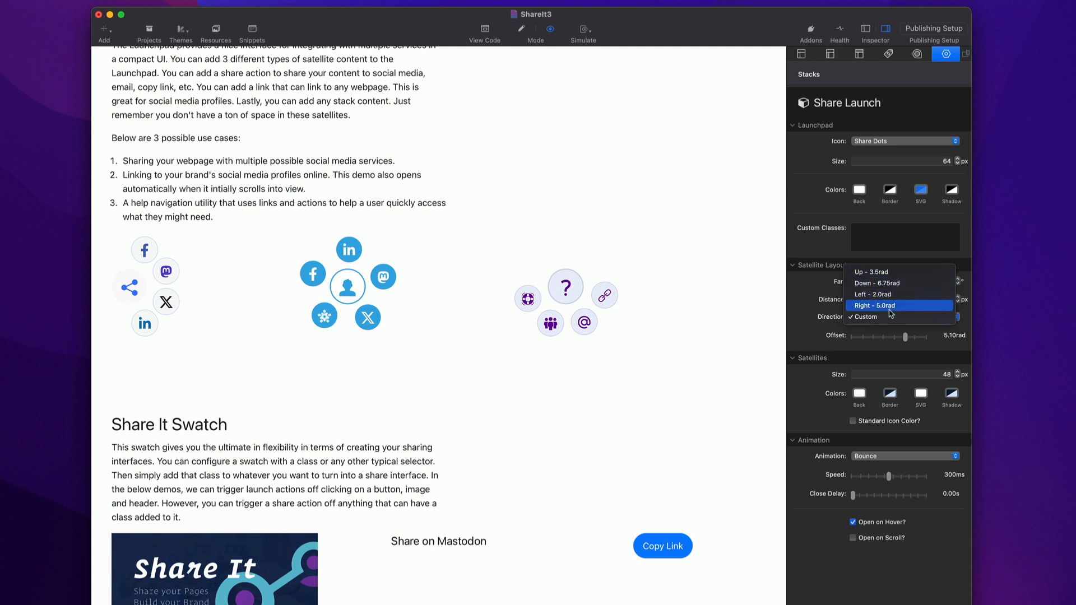
{"action": "left_click", "coordinate": [882, 273]}
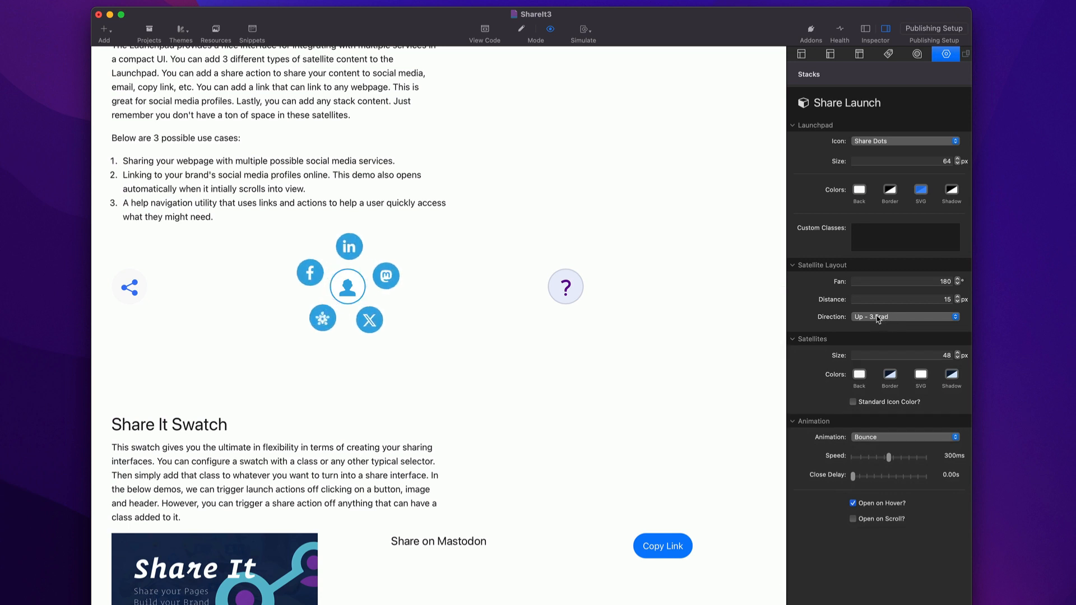
{"action": "left_click", "coordinate": [874, 316]}
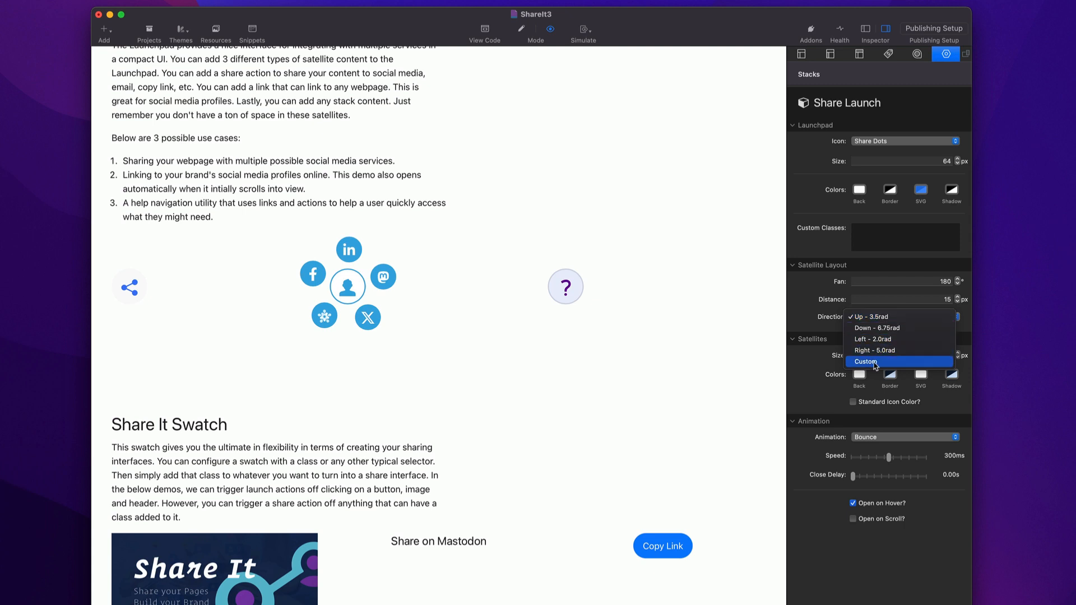
{"action": "left_click", "coordinate": [874, 362]}
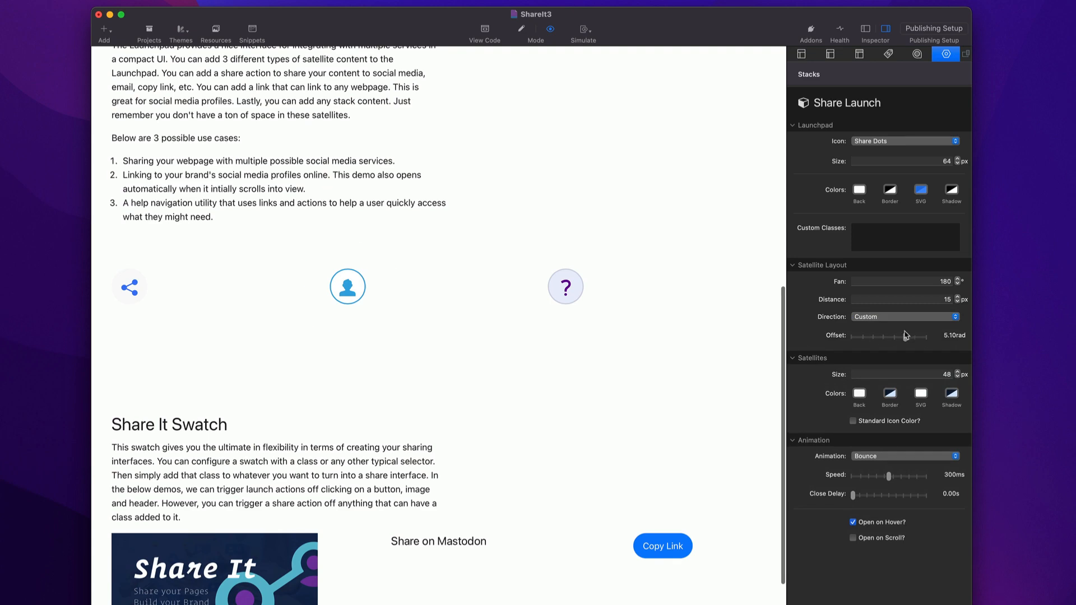
Review the preset satellite directions against the Custom direction and the help launchpad in the preview.
{"action": "left_click", "coordinate": [878, 318]}
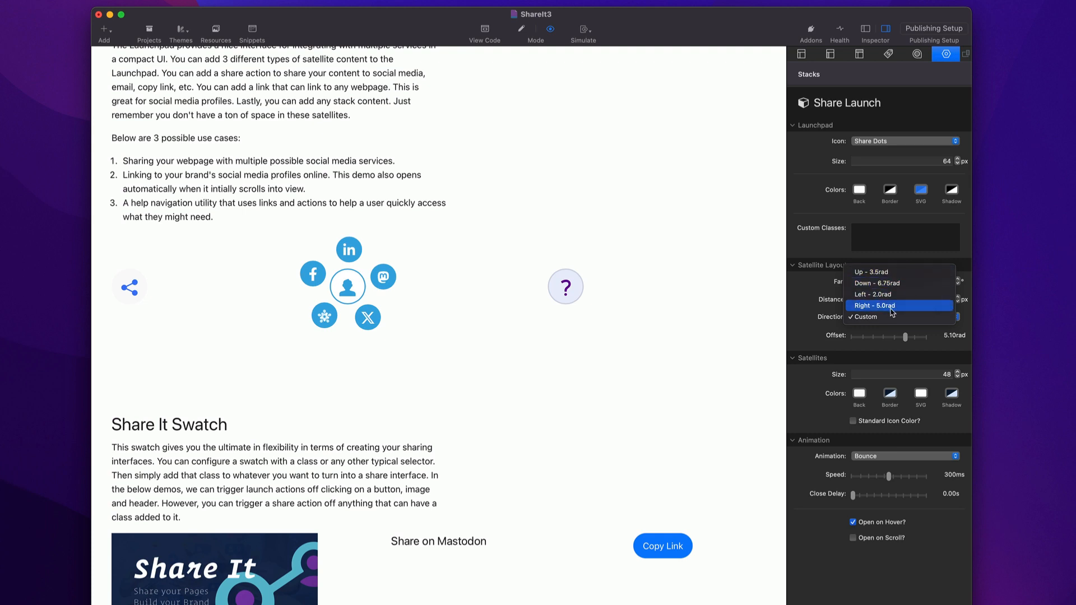
{"action": "left_click", "coordinate": [820, 322]}
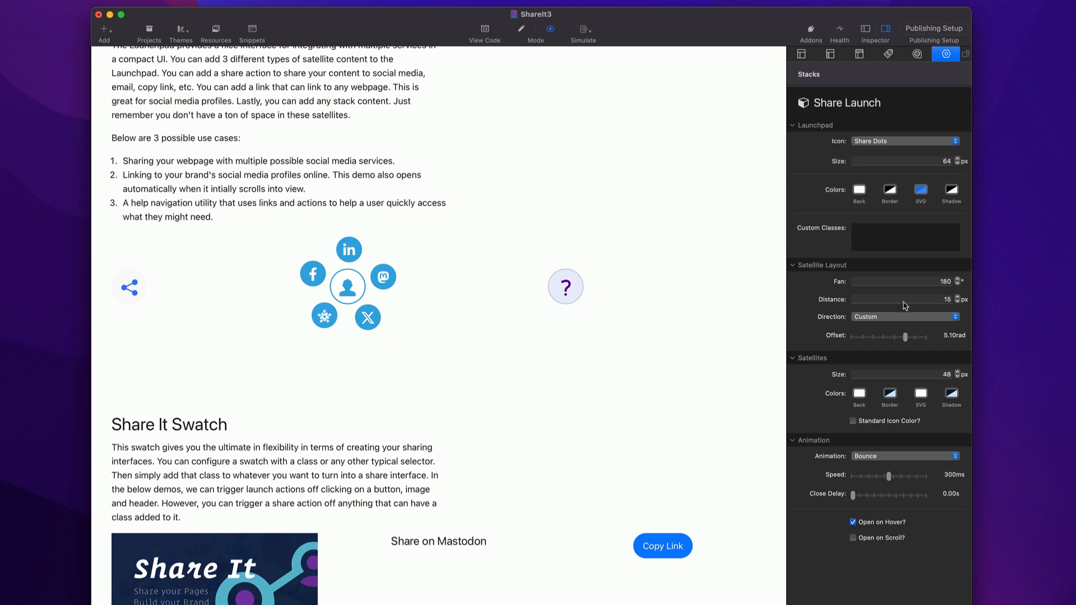
{"action": "left_click", "coordinate": [933, 301]}
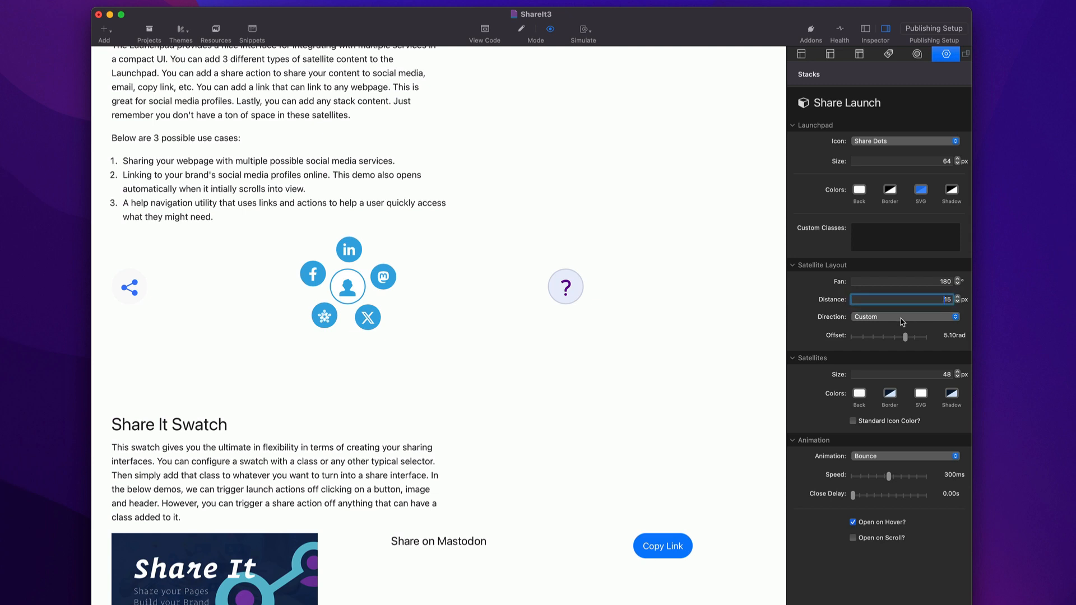
{"action": "left_click", "coordinate": [903, 318]}
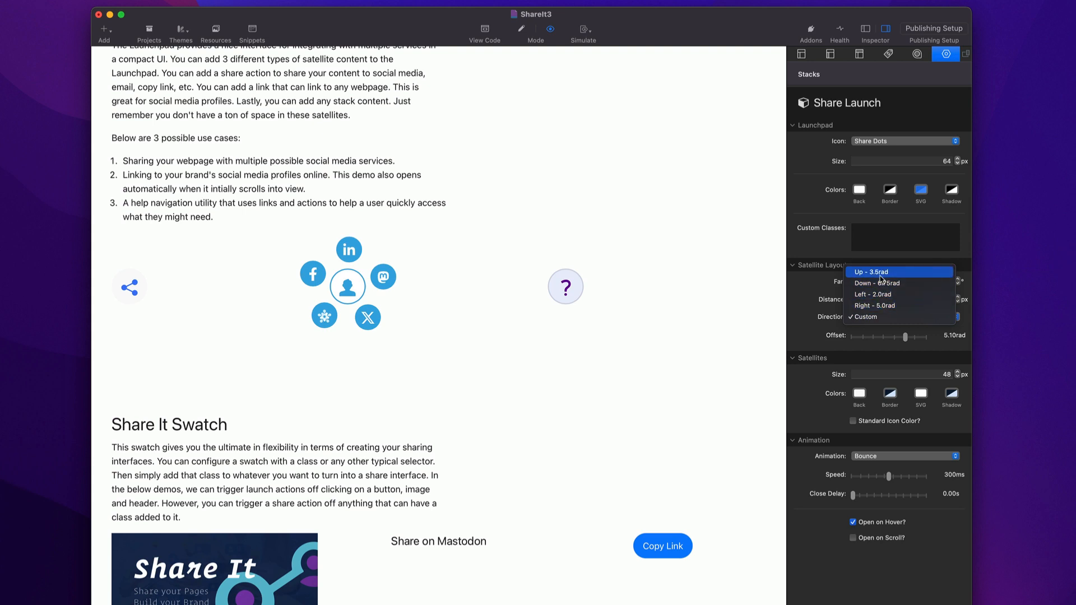
{"action": "left_click", "coordinate": [824, 308]}
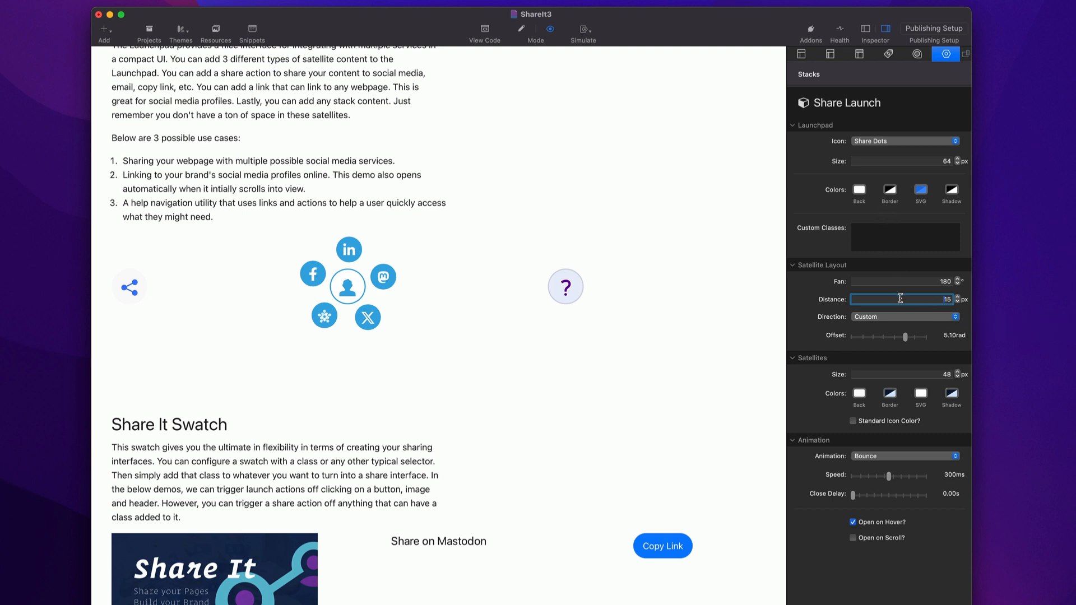
{"action": "left_click", "coordinate": [884, 317]}
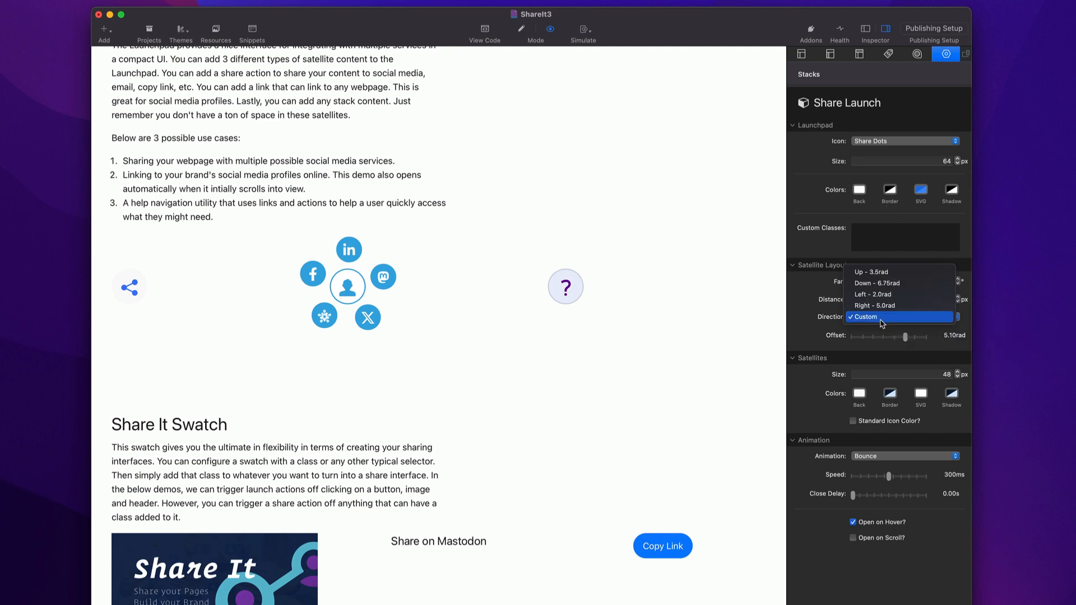
{"action": "left_click", "coordinate": [881, 317]}
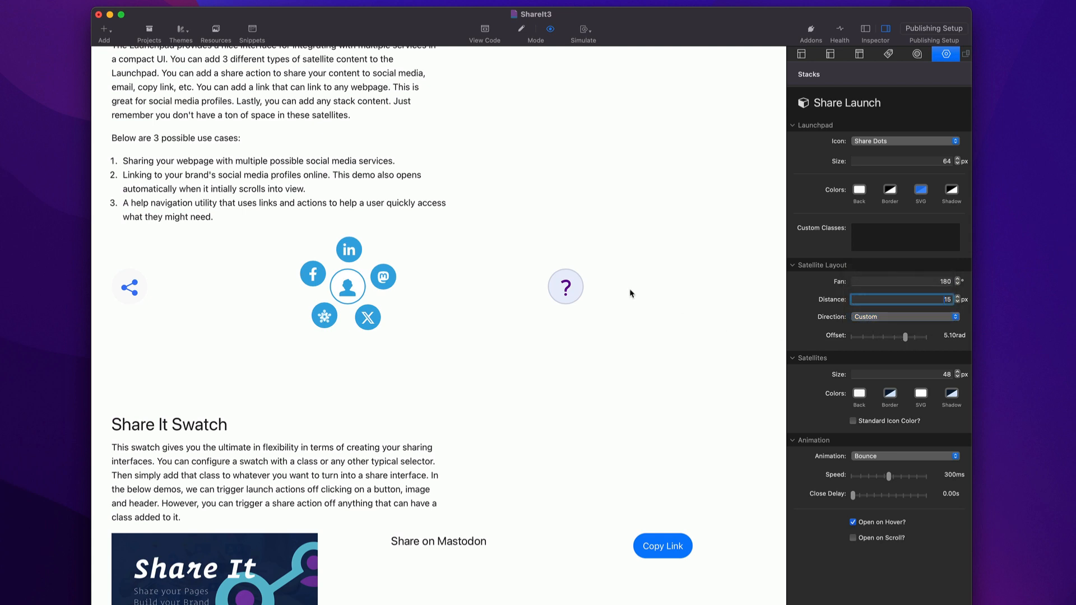
{"action": "mouse_move", "coordinate": [566, 287]}
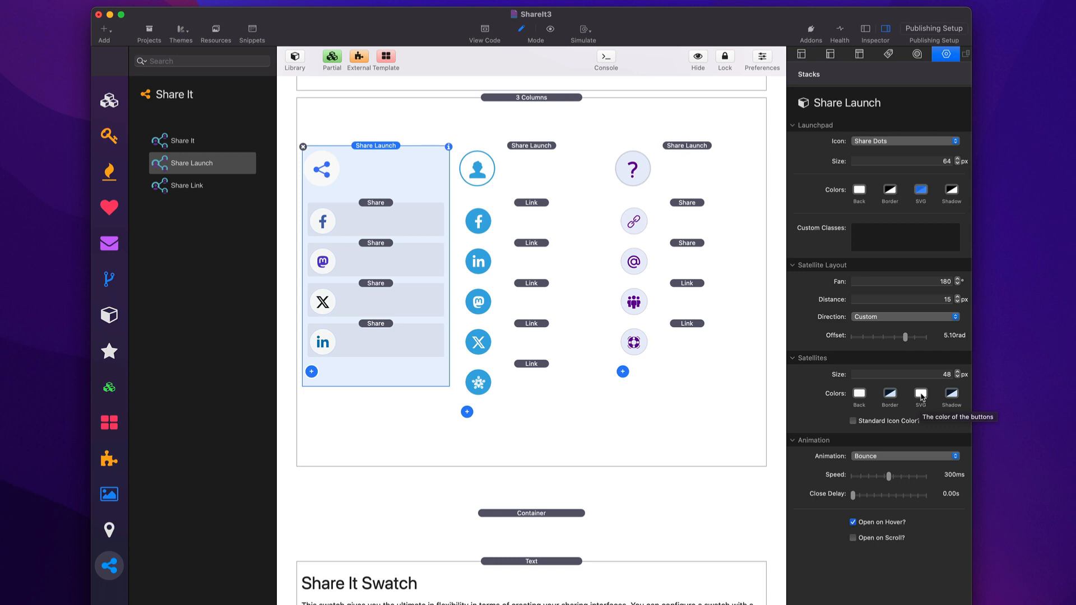
Try toggling Standard Icon Color on the share and profile launchpads' satellites, restoring each original setting.
{"action": "left_click", "coordinate": [853, 421]}
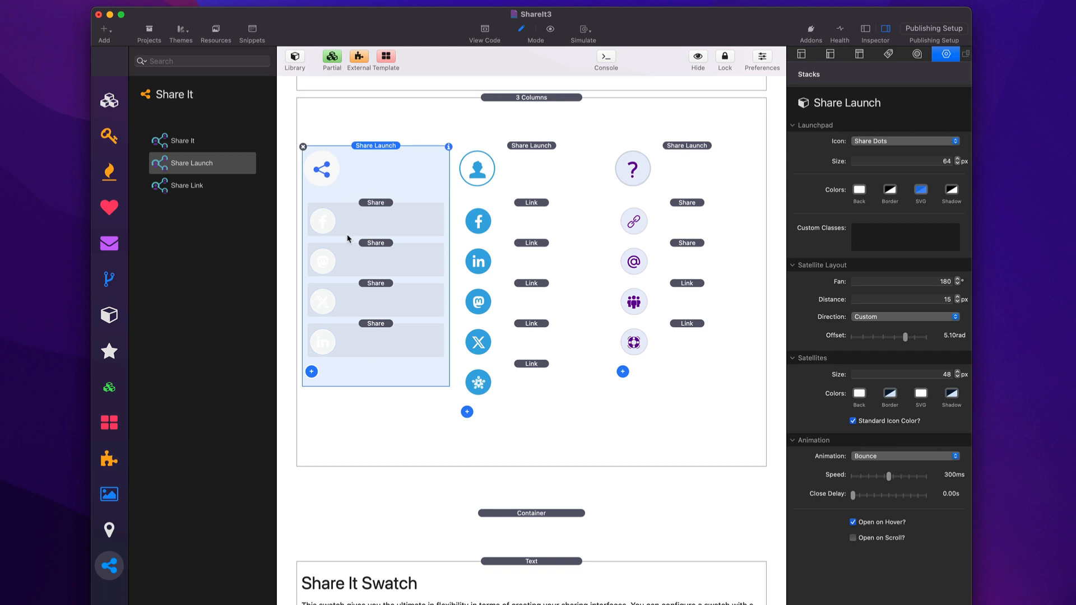
{"action": "left_click", "coordinate": [522, 170]}
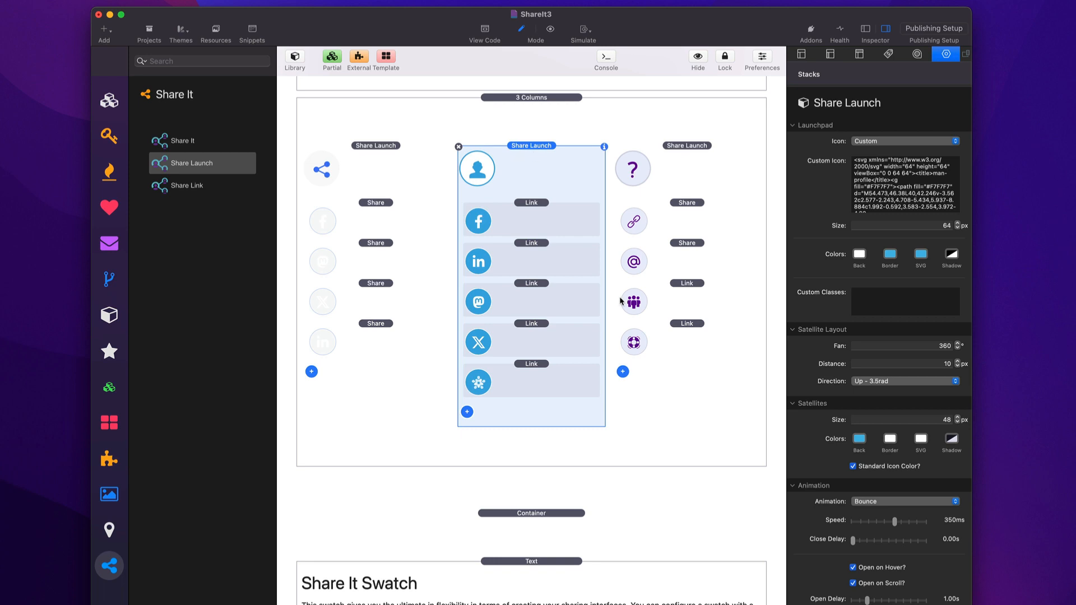
{"action": "left_click", "coordinate": [853, 466]}
{"action": "left_click", "coordinate": [853, 467]}
{"action": "left_click", "coordinate": [393, 160]}
{"action": "left_click", "coordinate": [853, 422]}
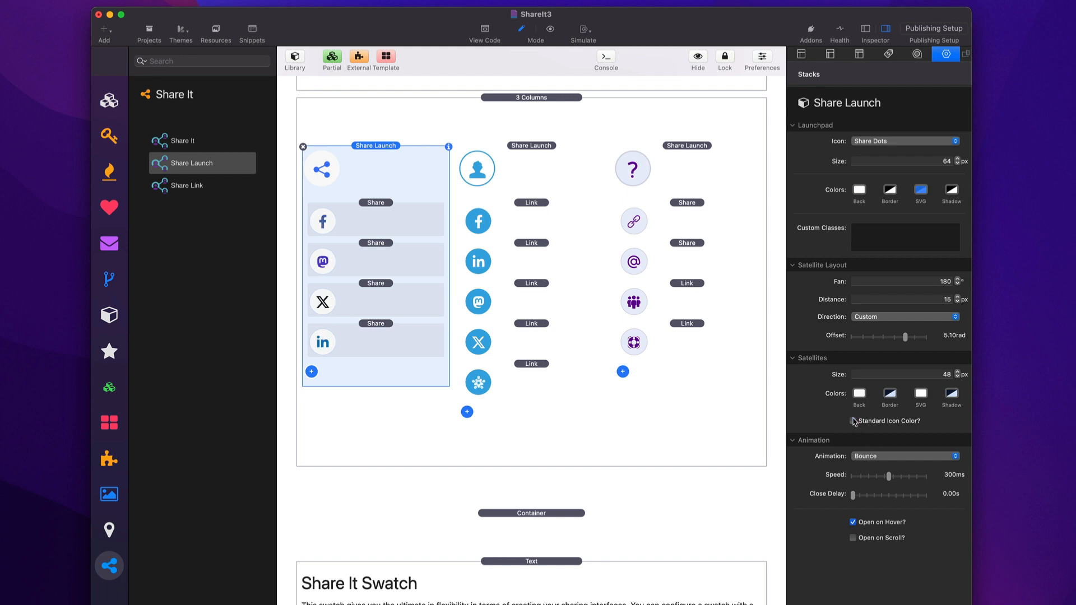
Review the satellite animation types for the share launchpad, keeping Bounce.
{"action": "left_click", "coordinate": [884, 457]}
{"action": "left_click", "coordinate": [928, 537]}
{"action": "left_click", "coordinate": [886, 456]}
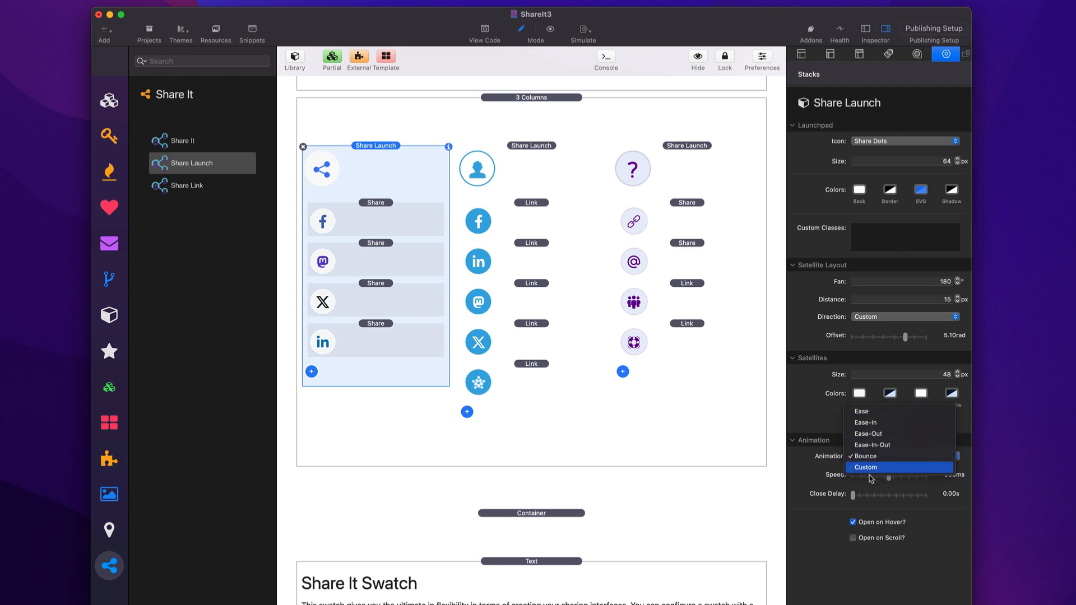
{"action": "left_click", "coordinate": [875, 458]}
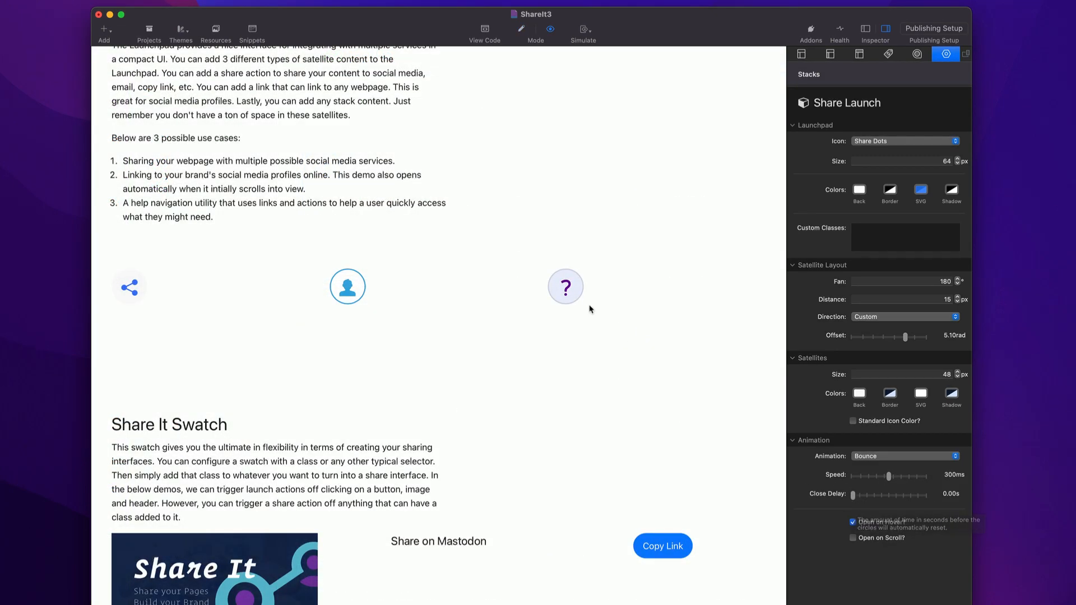
Test opening and closing the help launchpad's satellites in the page preview, and open the profile launchpad for comparison.
{"action": "mouse_move", "coordinate": [572, 290]}
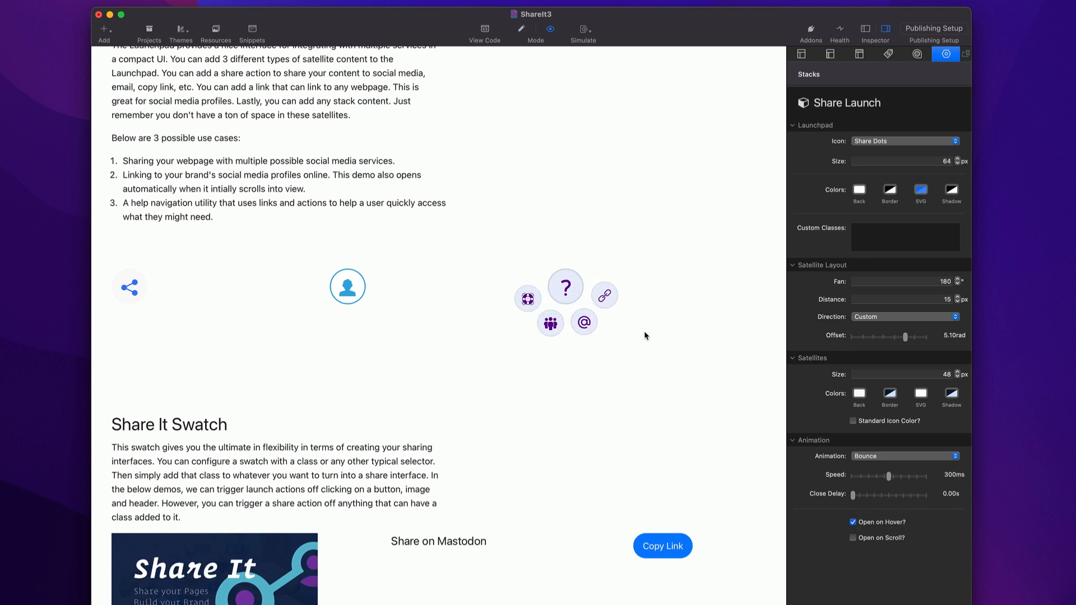
{"action": "scroll", "coordinate": [644, 335], "scroll_direction": "down", "scroll_amount": 2}
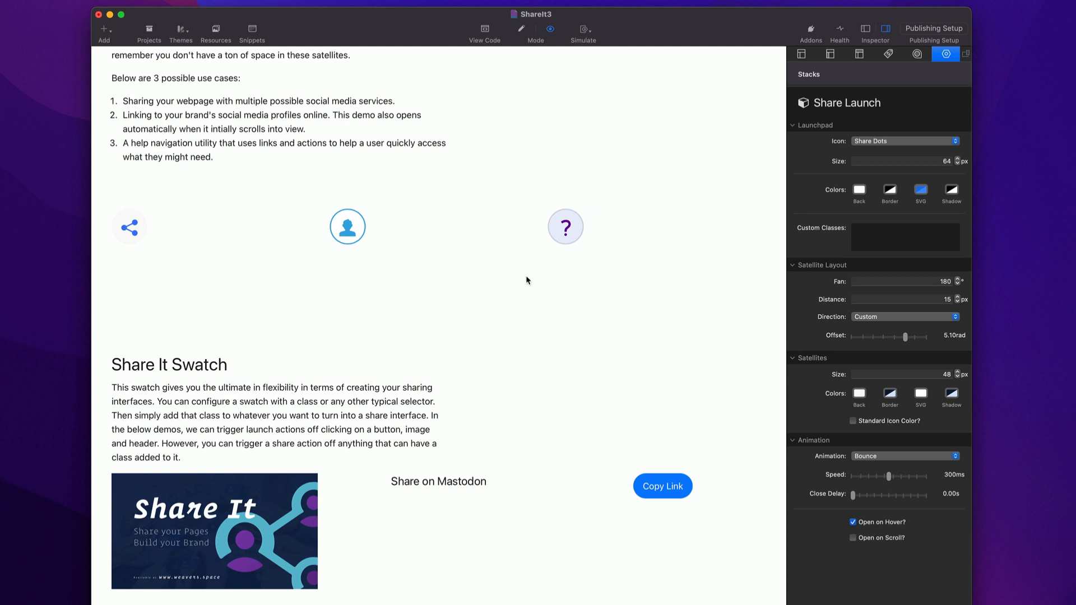
{"action": "mouse_move", "coordinate": [570, 226]}
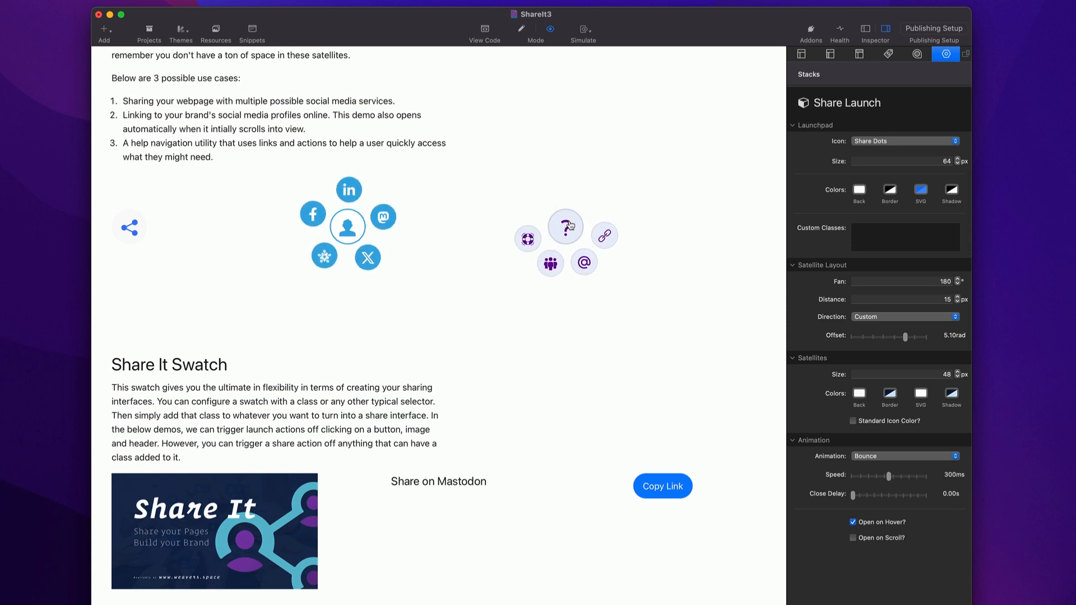
{"action": "left_click", "coordinate": [569, 232]}
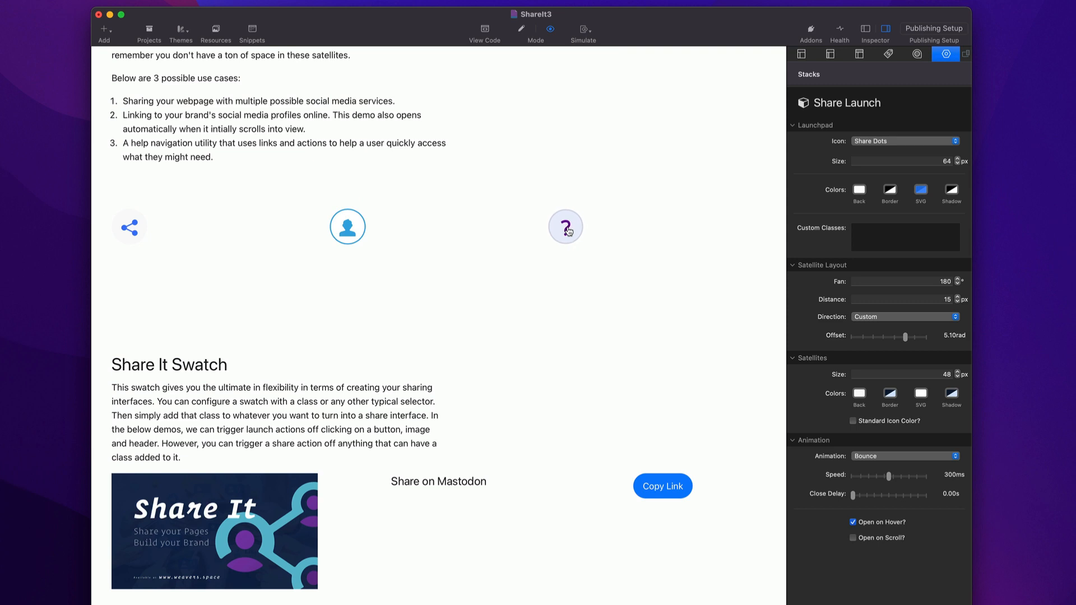
{"action": "left_click", "coordinate": [569, 232]}
{"action": "left_click", "coordinate": [569, 232]}
{"action": "left_click", "coordinate": [568, 232]}
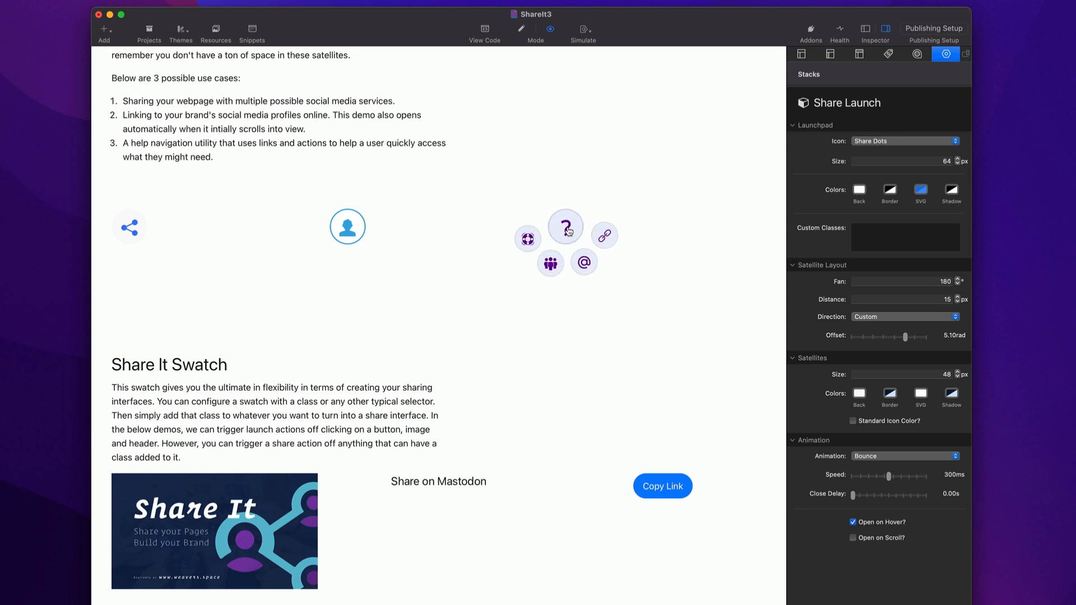
{"action": "left_click", "coordinate": [569, 232]}
{"action": "left_click", "coordinate": [569, 232]}
{"action": "mouse_move", "coordinate": [361, 237]}
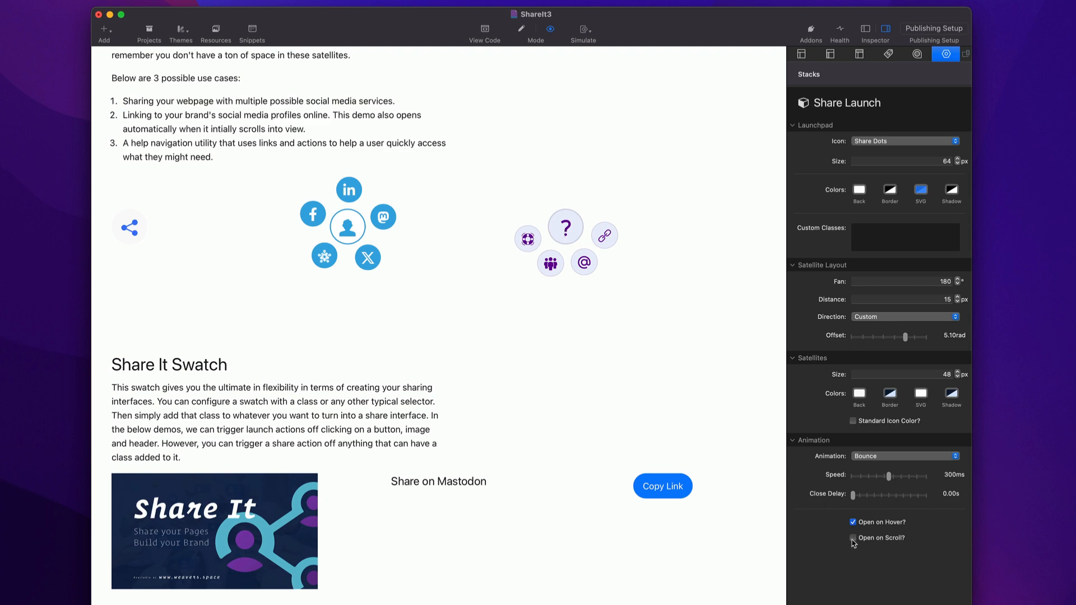
Reload the page preview and scroll down to the profile launchpad to check its automatic opening on scroll.
{"action": "scroll", "coordinate": [571, 416], "scroll_direction": "up", "scroll_amount": 9}
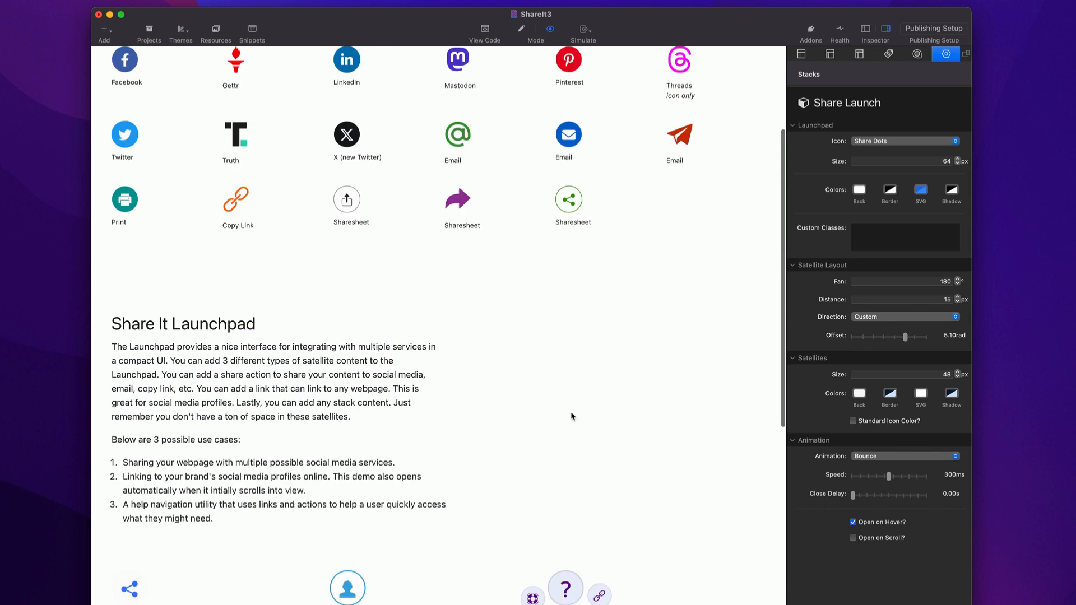
{"action": "key", "text": "super+r"}
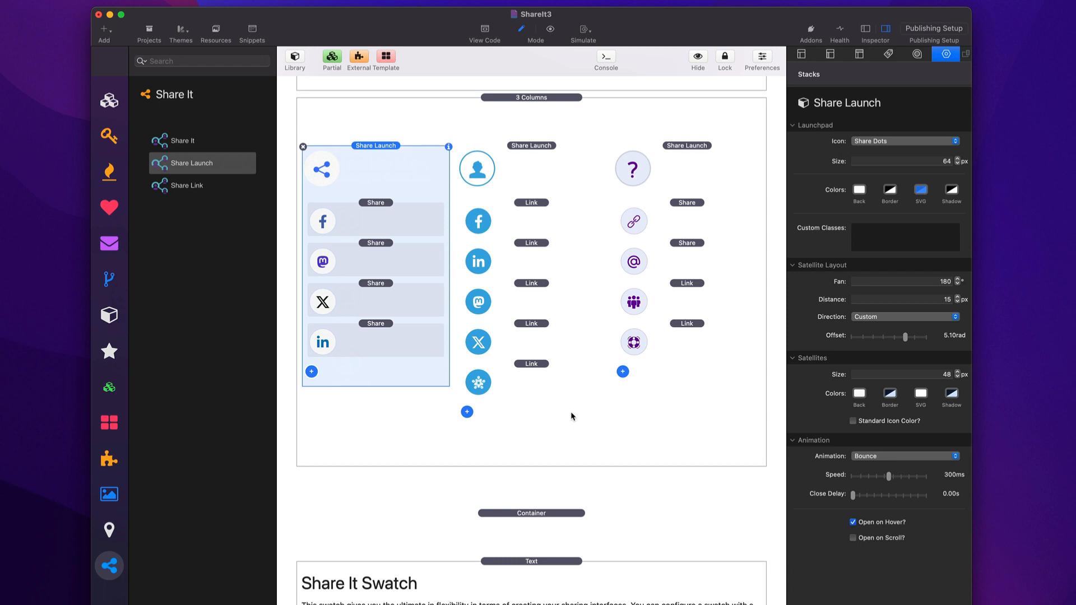
{"action": "key", "text": "super+r"}
{"action": "scroll", "coordinate": [570, 416], "scroll_direction": "down", "scroll_amount": 10}
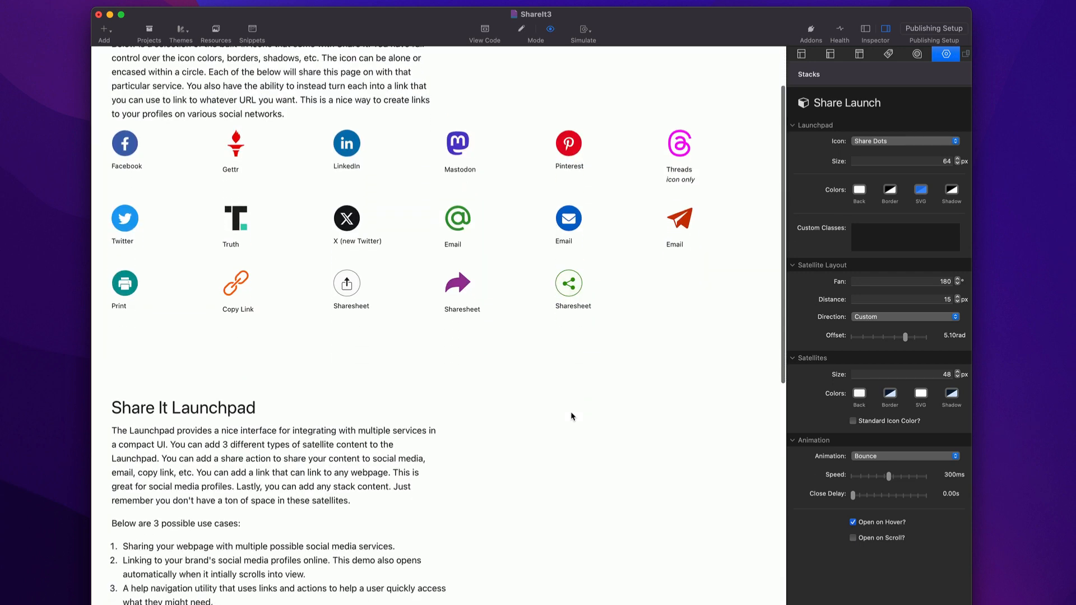
{"action": "mouse_move", "coordinate": [345, 464]}
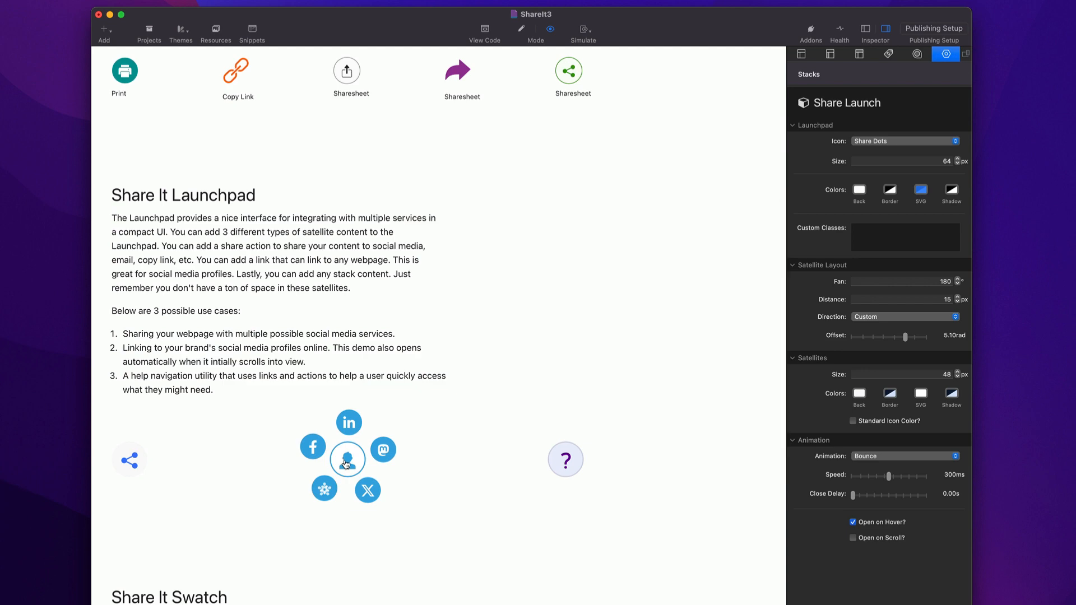
{"action": "scroll", "coordinate": [359, 483], "scroll_direction": "down", "scroll_amount": 5}
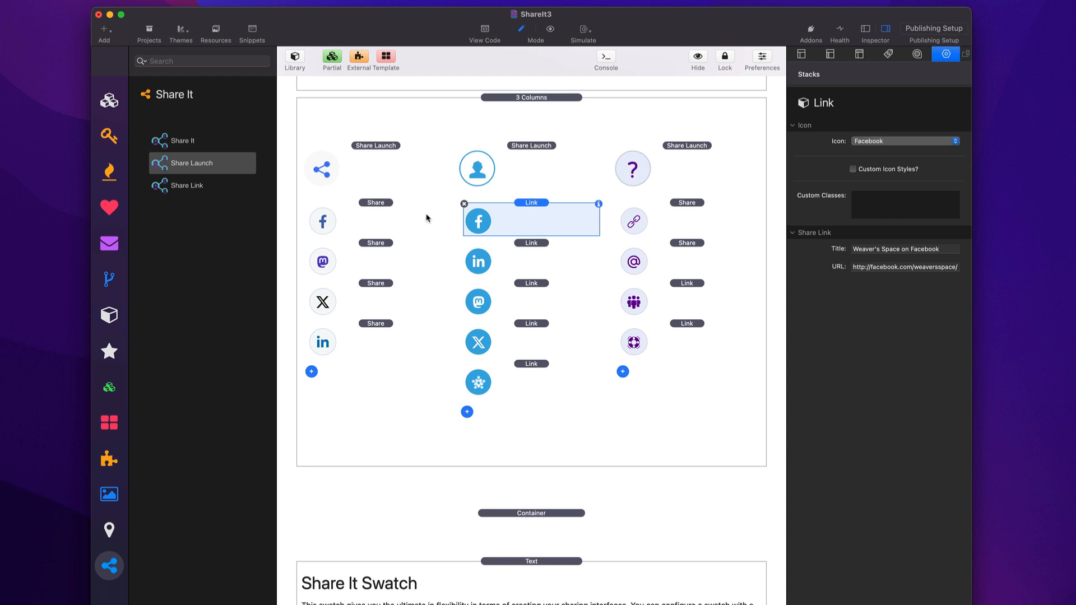
Try Custom Icon Styles on the profile launchpad's Facebook link, compare it with the launchpad's satellite colors, and restore the original setting.
{"action": "left_click", "coordinate": [381, 216]}
{"action": "left_click", "coordinate": [537, 213]}
{"action": "left_click", "coordinate": [853, 169]}
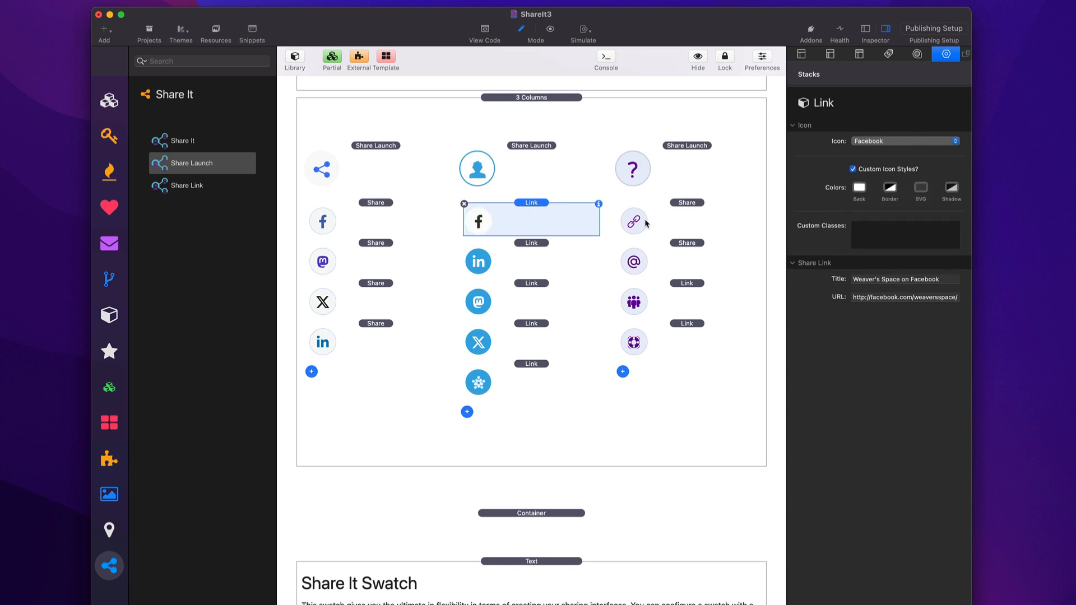
{"action": "left_click", "coordinate": [533, 147]}
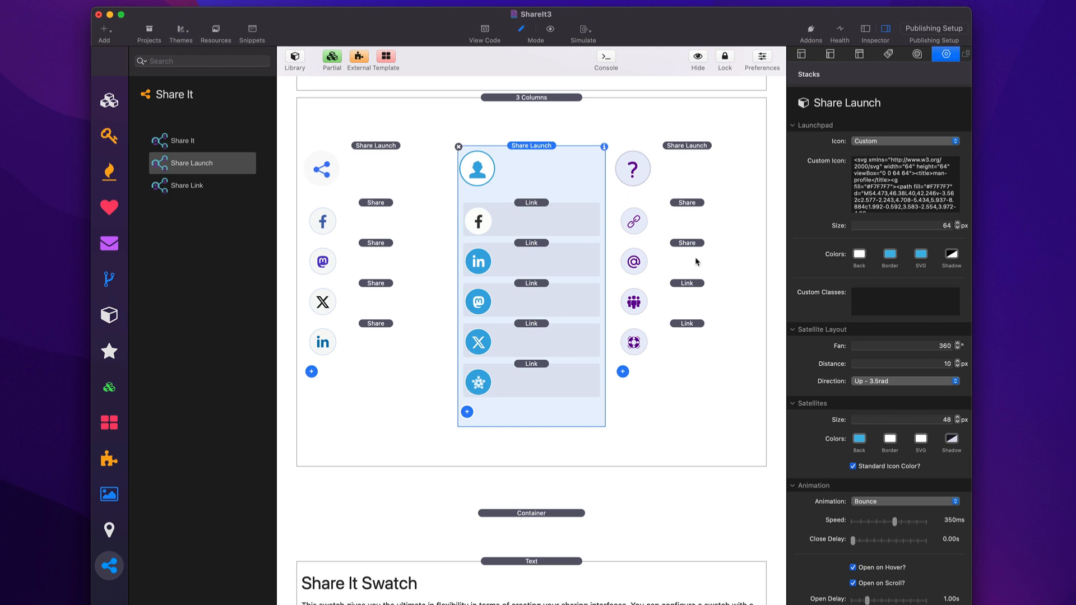
{"action": "left_click", "coordinate": [519, 219]}
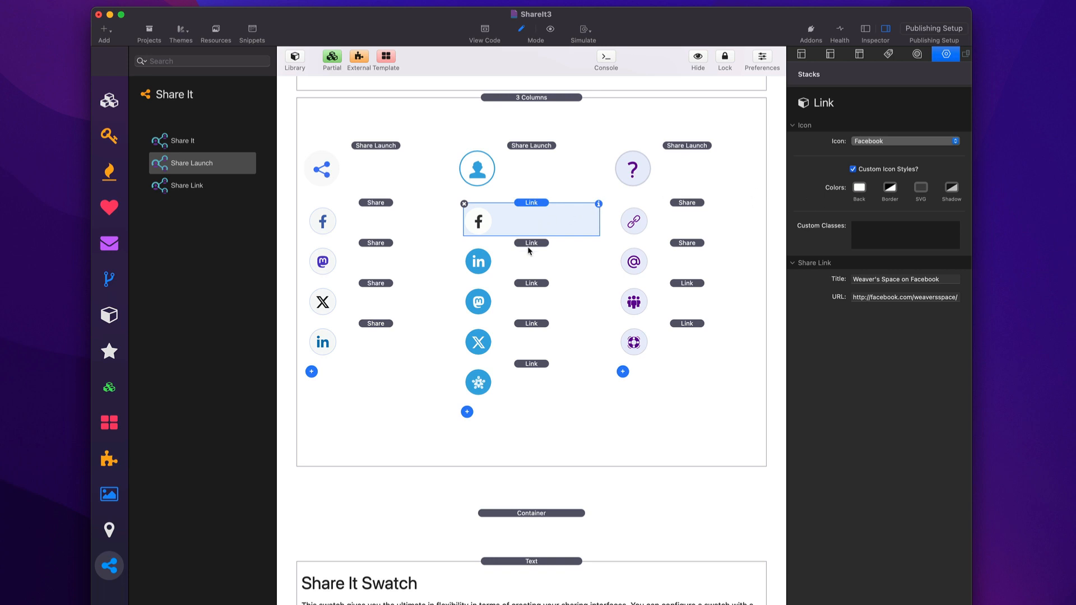
{"action": "left_click", "coordinate": [529, 272]}
{"action": "left_click", "coordinate": [538, 208]}
{"action": "left_click", "coordinate": [853, 169]}
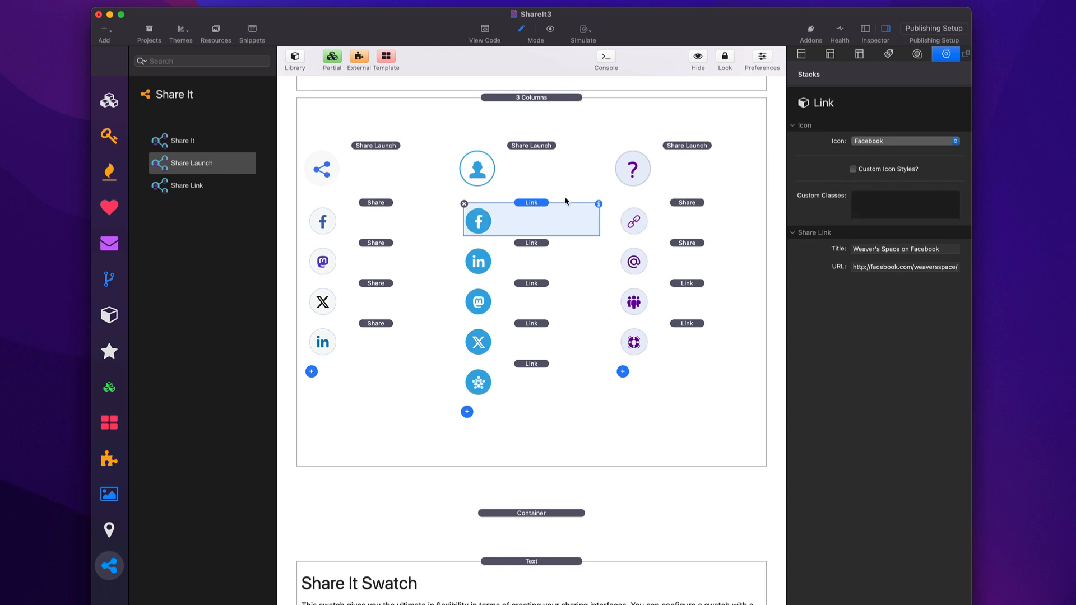
Review the satellite types that can be added to the profile launchpad: Share, Link and Content.
{"action": "left_click", "coordinate": [468, 415]}
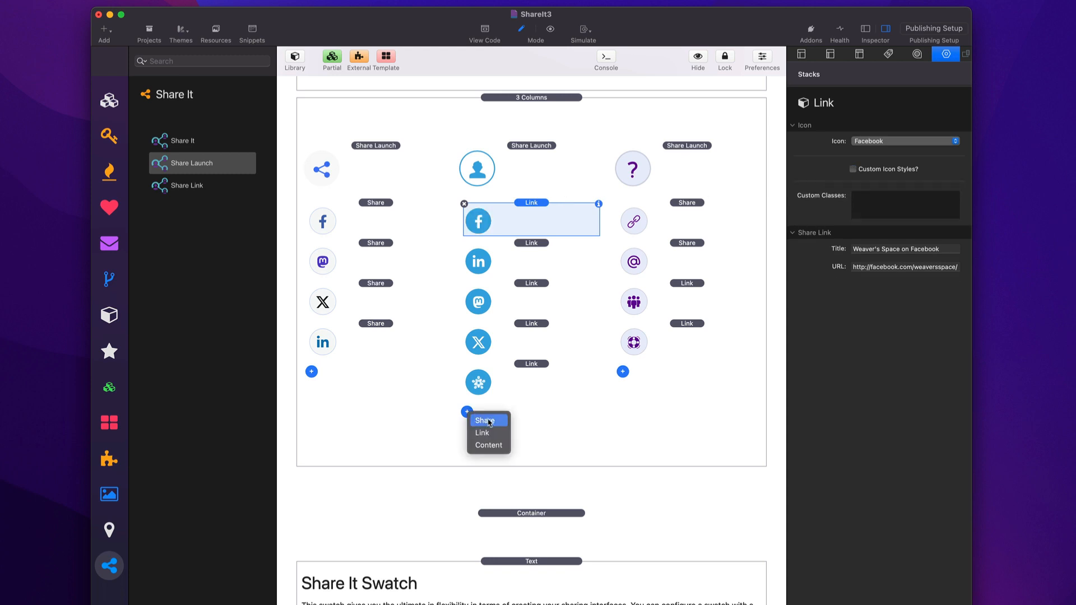
{"action": "left_click", "coordinate": [489, 447]}
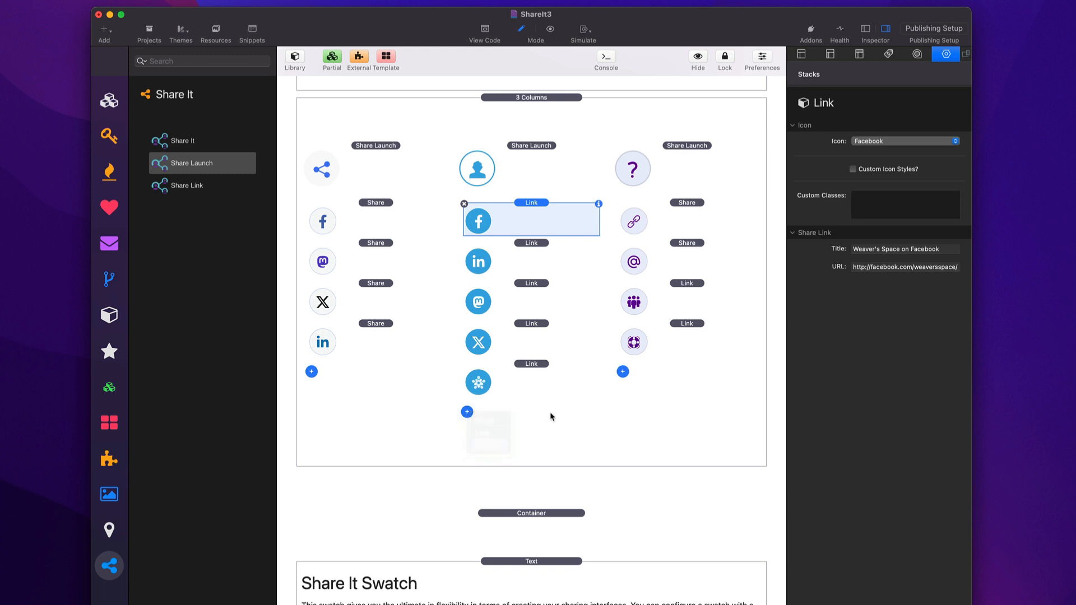